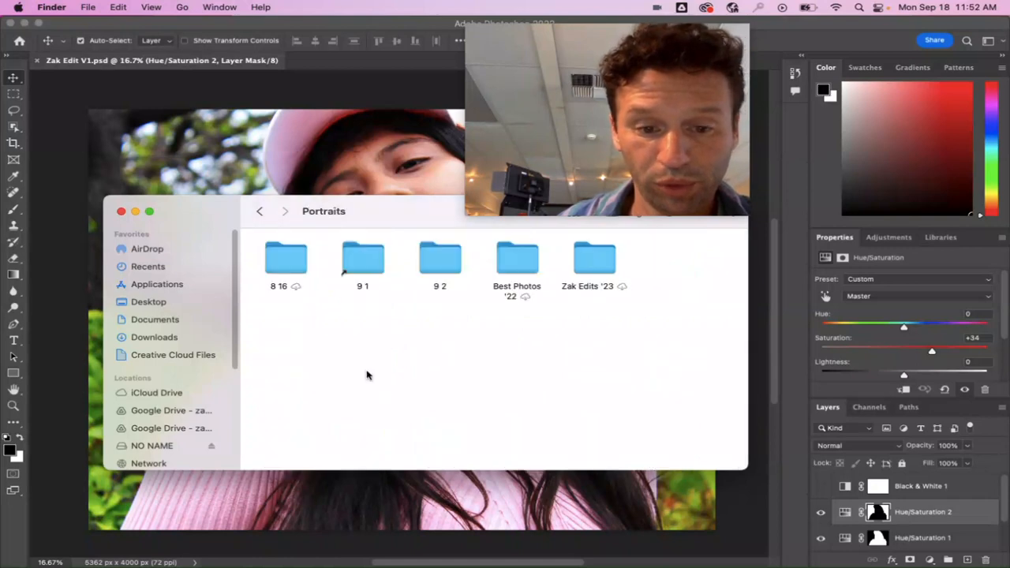
# Step: Open Copy of IMG_0469.JPG from the Zak Edits '23 folder in Adobe Photoshop 2023
pyautogui.doubleClick(594, 261)
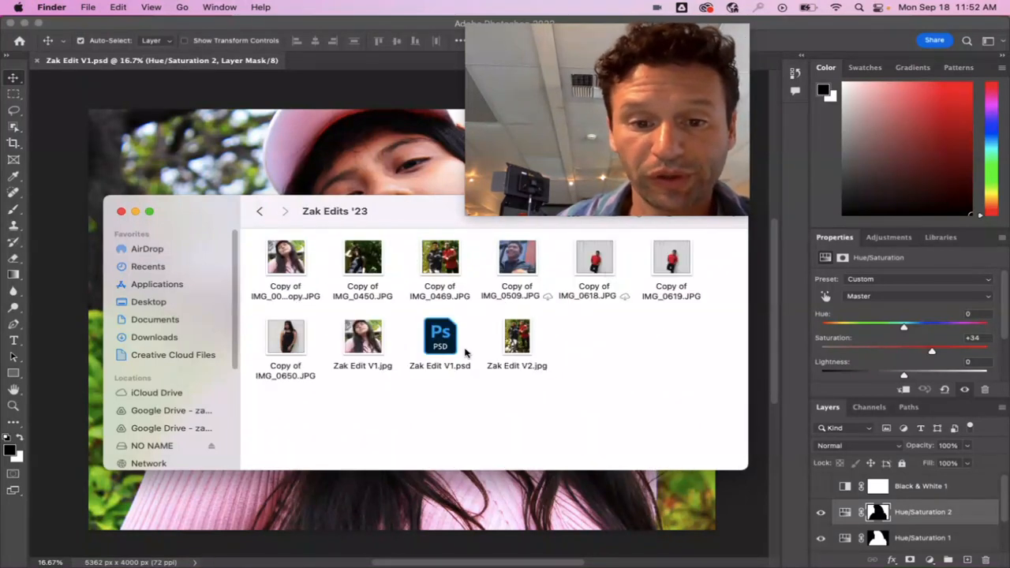
pyautogui.click(442, 264)
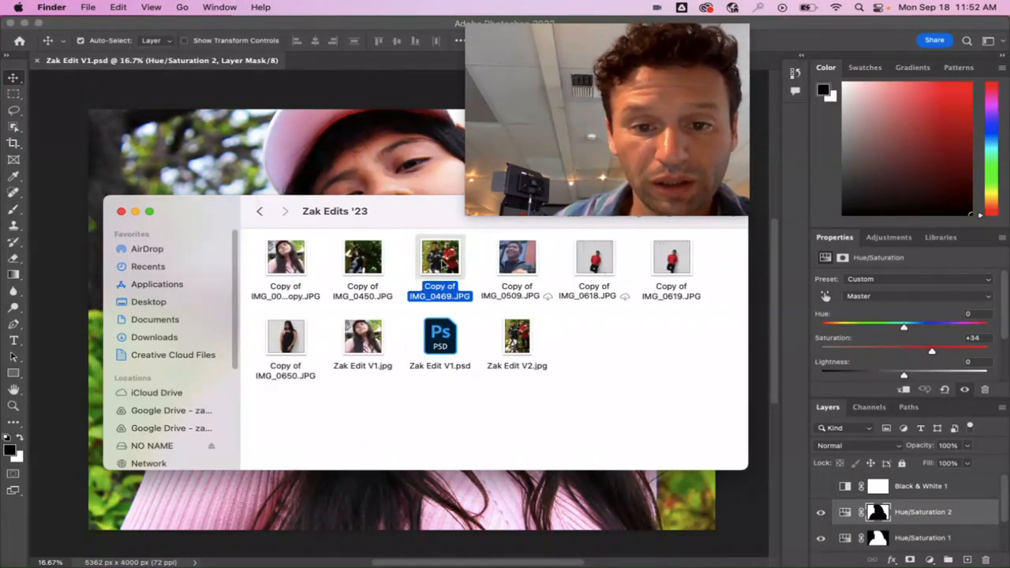
pyautogui.rightClick(439, 261)
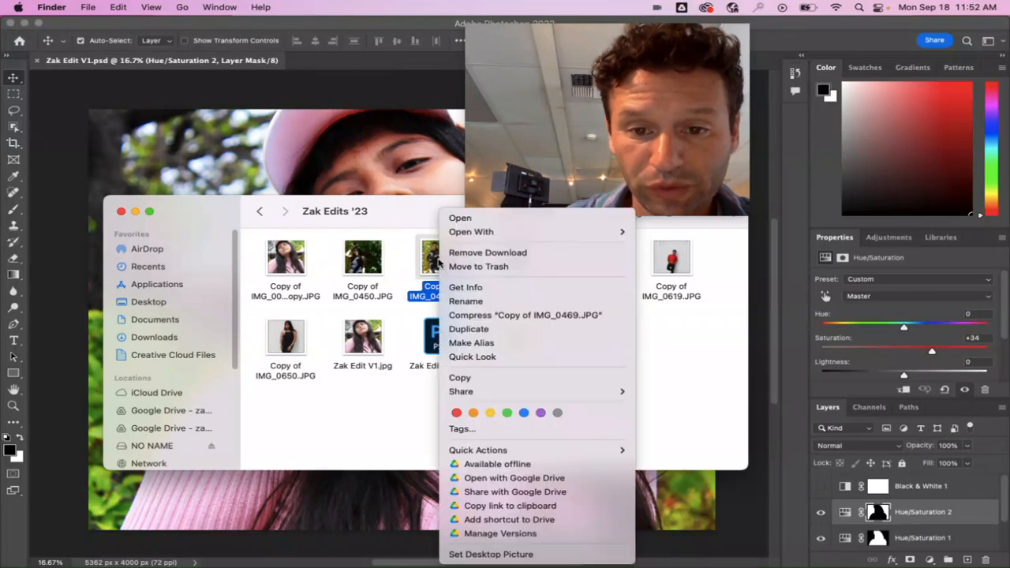
pyautogui.moveTo(595, 235)
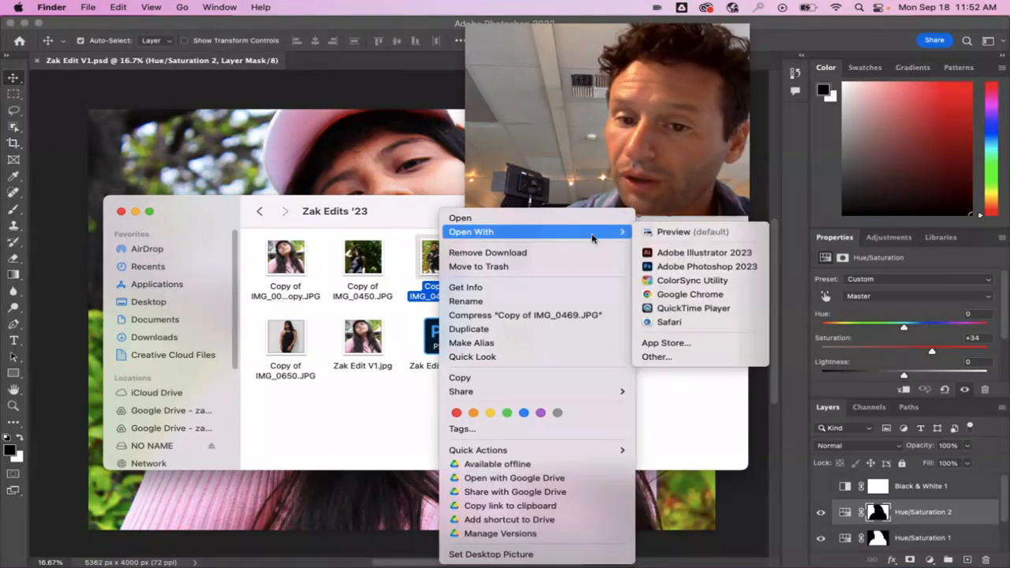
pyautogui.click(678, 266)
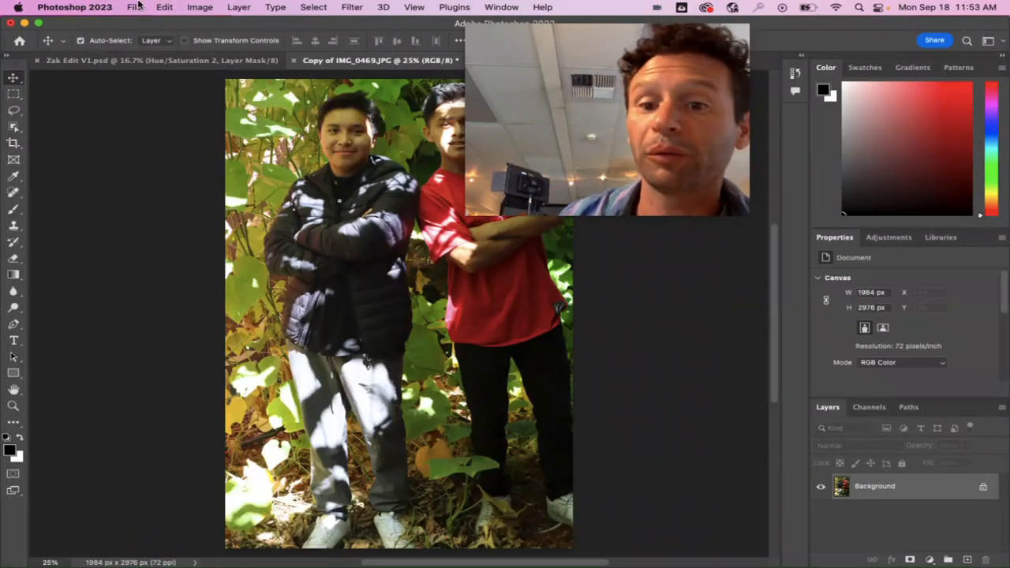
# Step: Save the photo as Zak Edit V2.jpg in the Zak Edits '23 folder, in JPEG format at maximum quality 12
pyautogui.moveTo(698, 166); pyautogui.dragTo(907, 280)
pyautogui.click(95, 8)
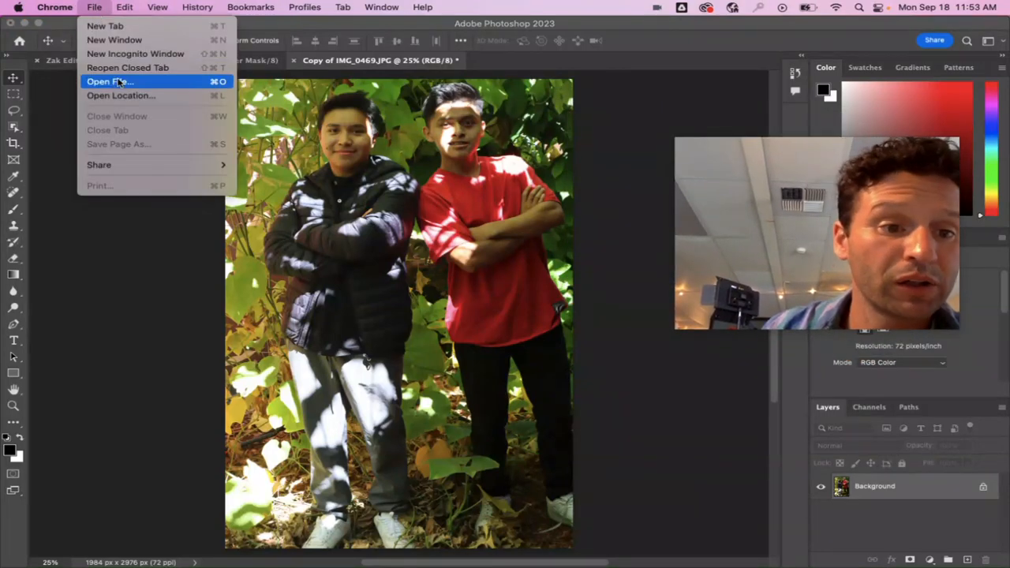
pyautogui.click(85, 17)
pyautogui.click(134, 7)
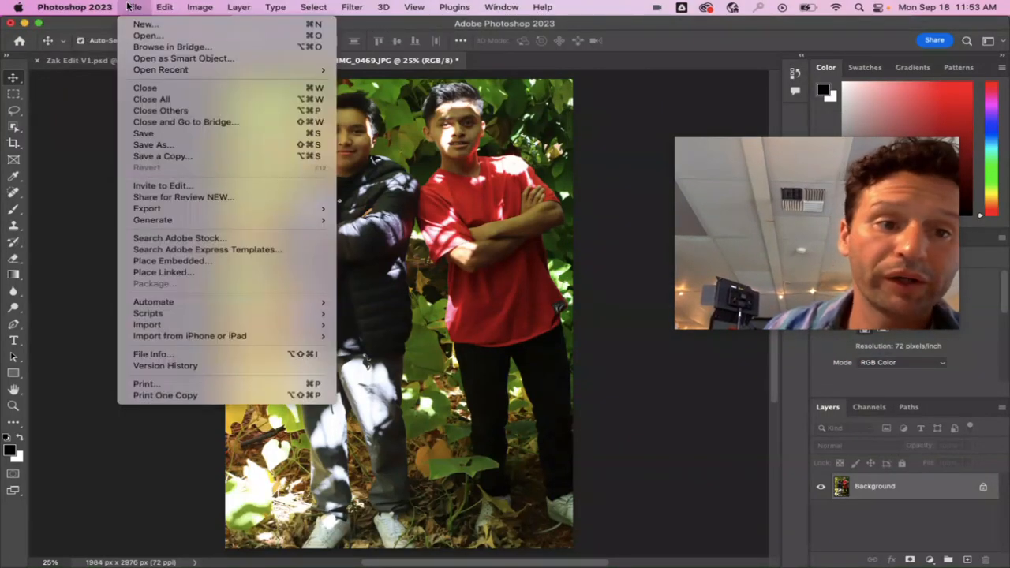
pyautogui.click(162, 146)
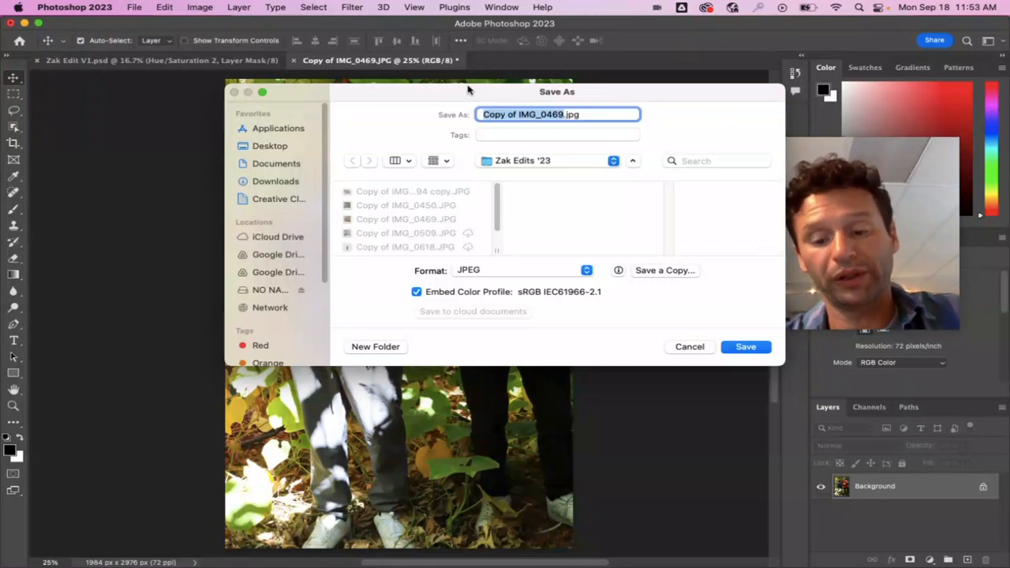
pyautogui.write('Zak ')
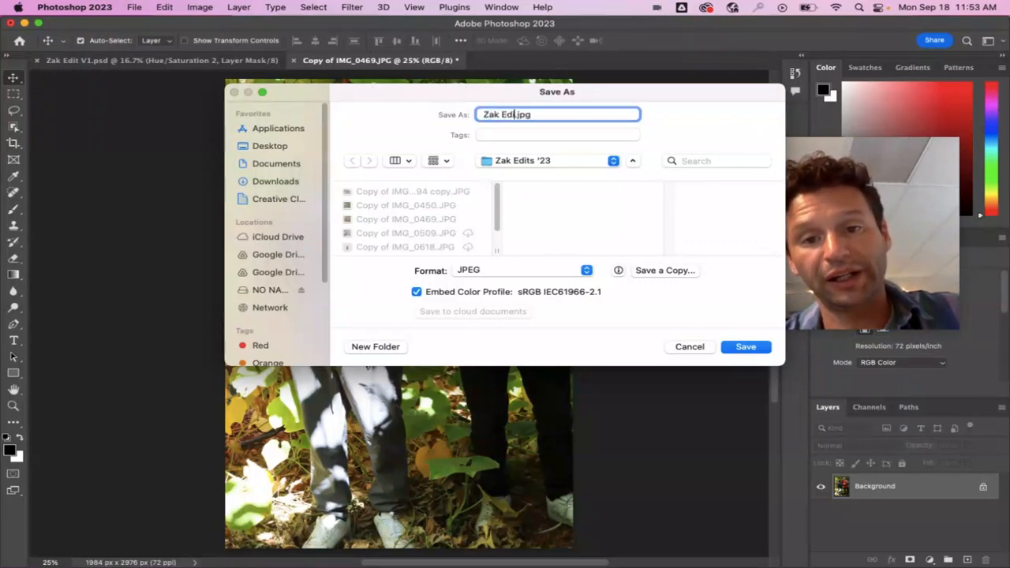
pyautogui.write('Edit V2')
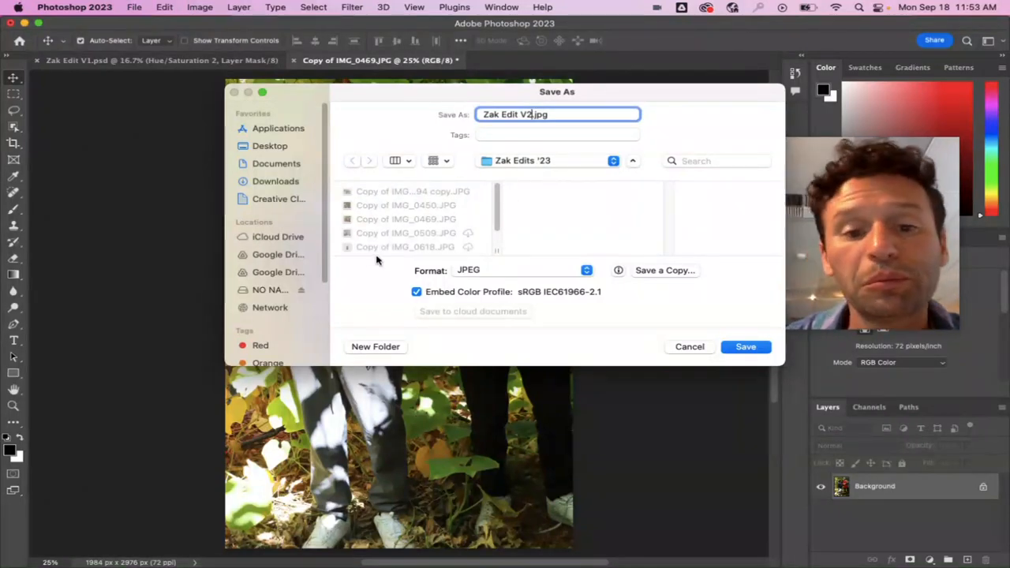
pyautogui.click(747, 348)
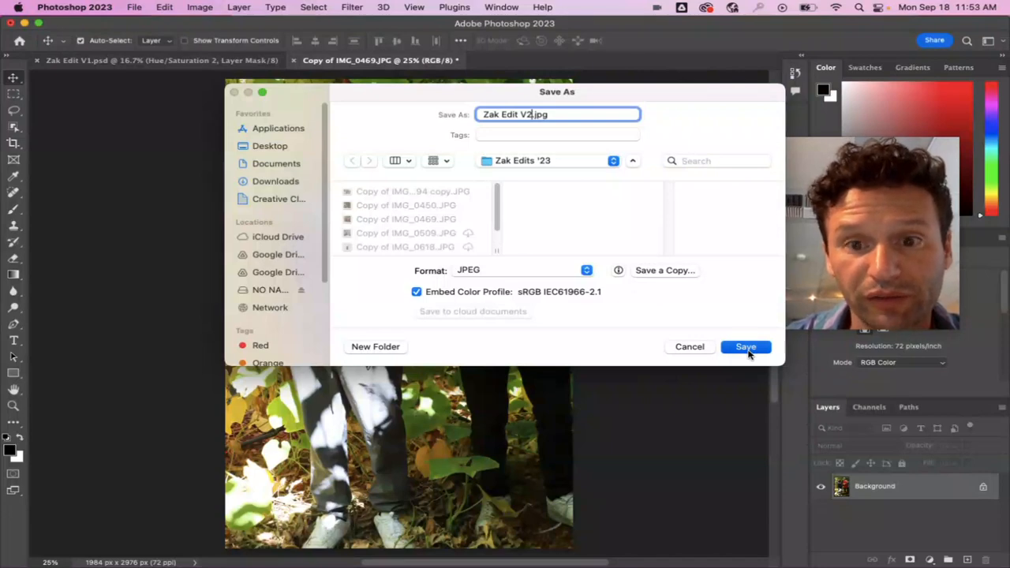
pyautogui.click(534, 291)
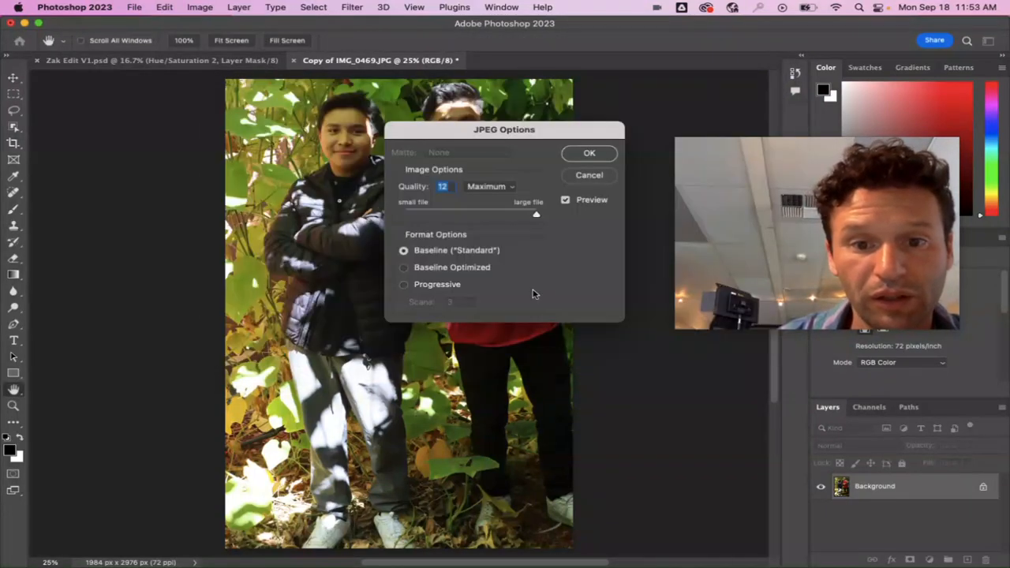
pyautogui.click(590, 153)
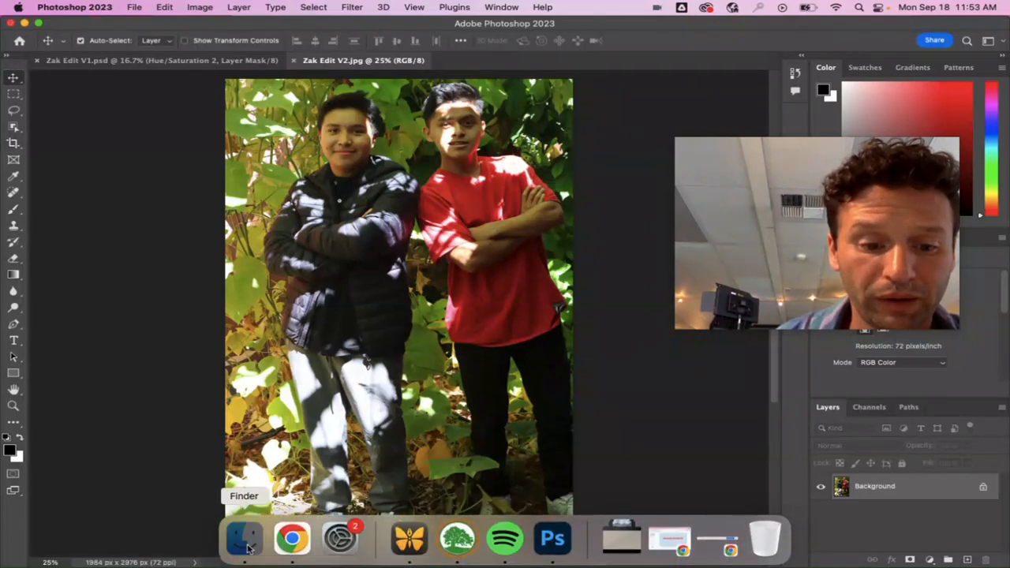
# Step: Check in Finder that the Zak Edits '23 folder contains Zak Edit V2.jpg, and minimize the folder window
pyautogui.click(243, 540)
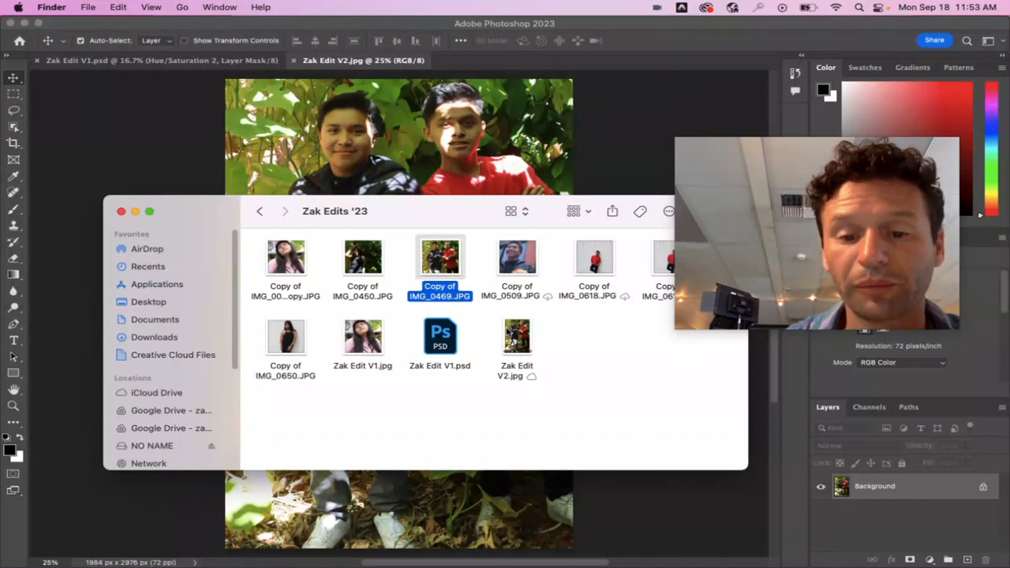
pyautogui.click(526, 335)
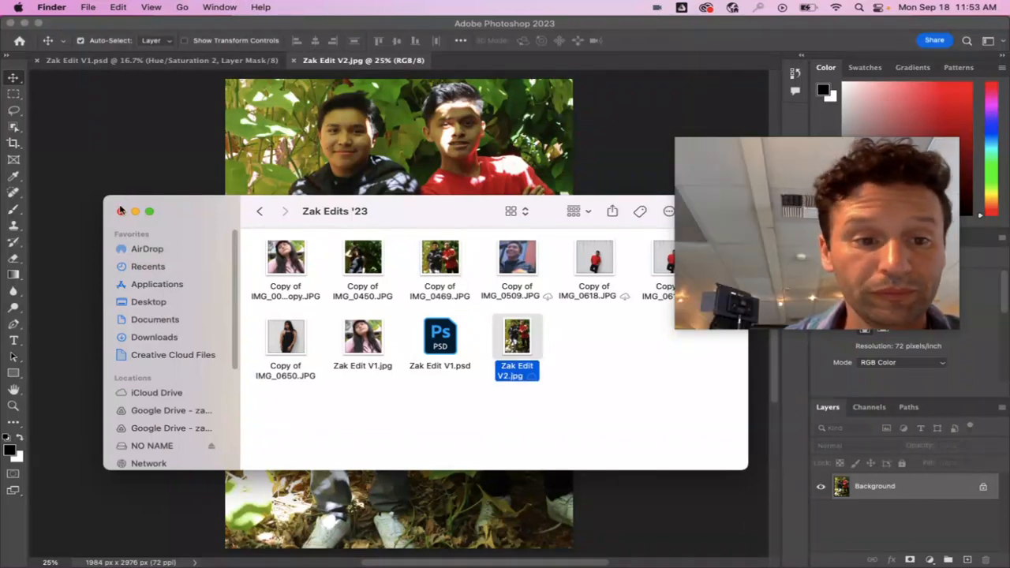
pyautogui.click(134, 212)
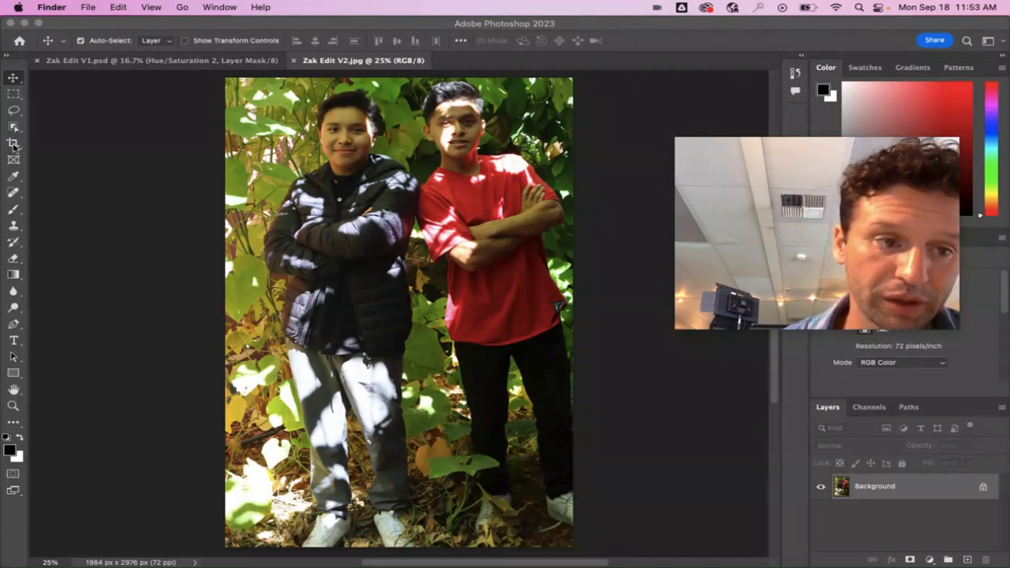
# Step: Crop the legs off the photo, keeping its full width, to about 1984 × 1394 px
pyautogui.click(13, 147)
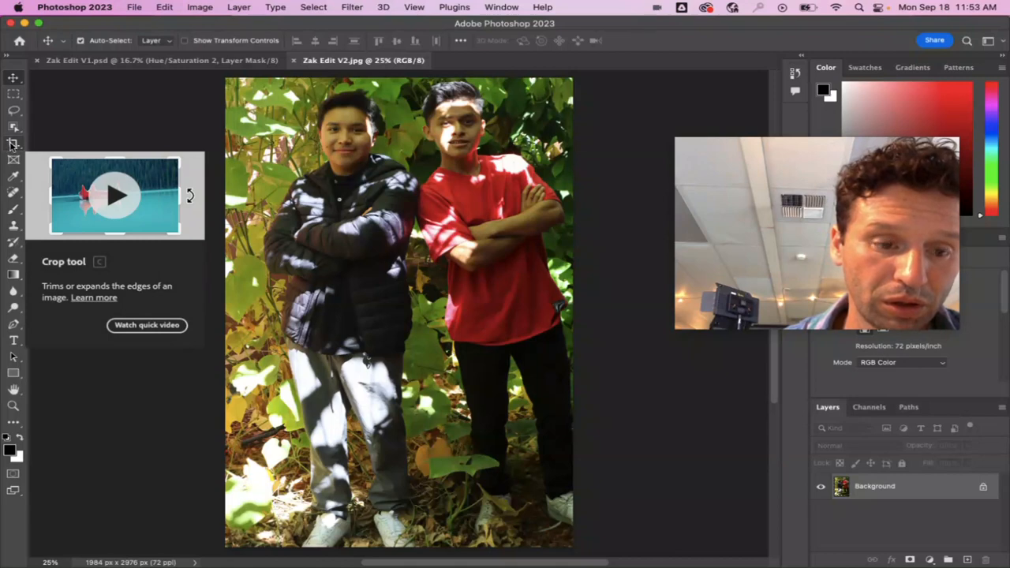
pyautogui.click(12, 143)
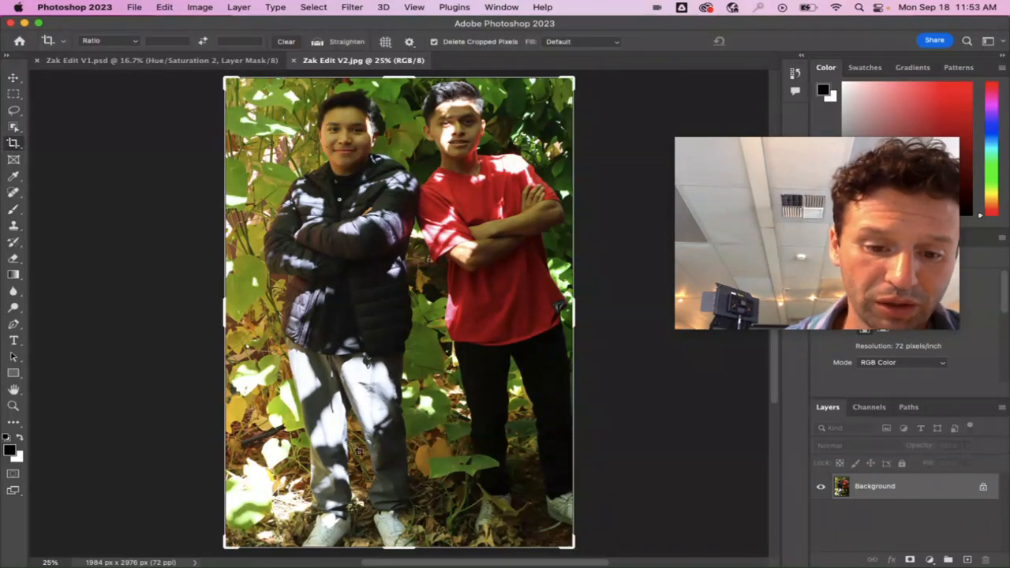
pyautogui.moveTo(394, 547); pyautogui.dragTo(431, 427)
pyautogui.press('Return')
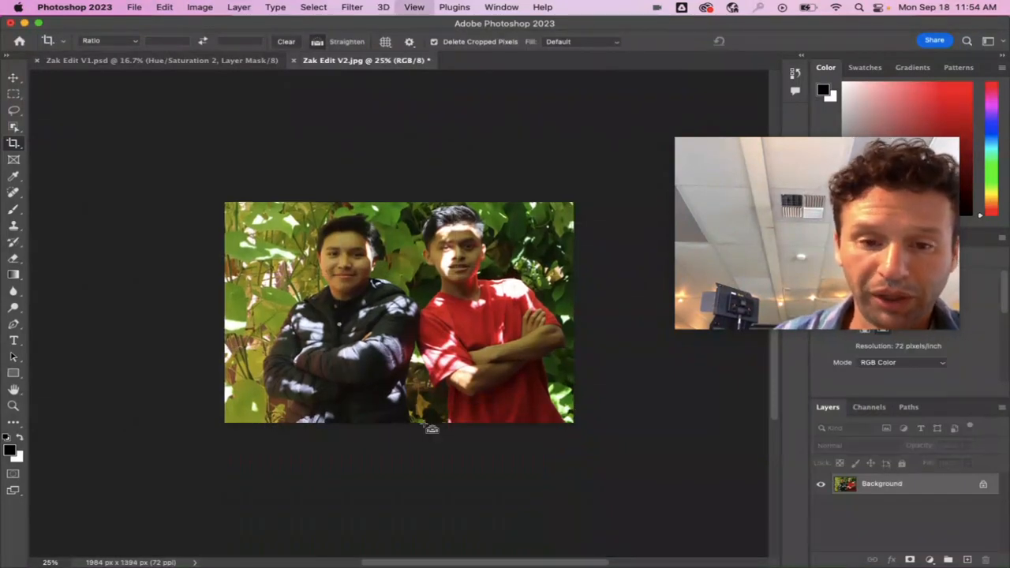
# Step: Remove the white buttons on the dark shirt under the black jacket with a 48 px Content-Aware Spot Healing Brush
pyautogui.press('super+equal')
pyautogui.press('super+equal')
pyautogui.press('super+minus')
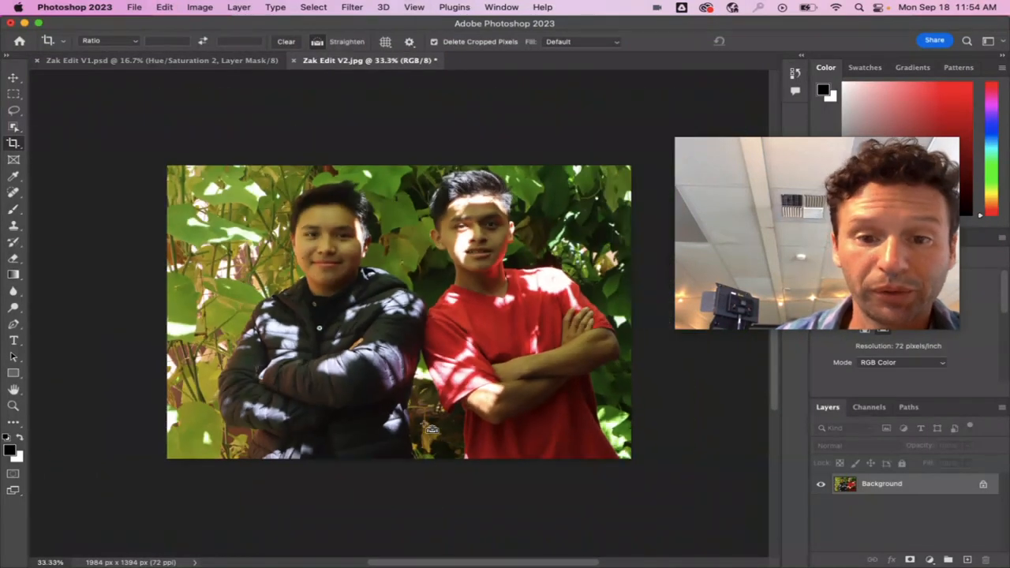
pyautogui.hscroll(5, 344, 388)
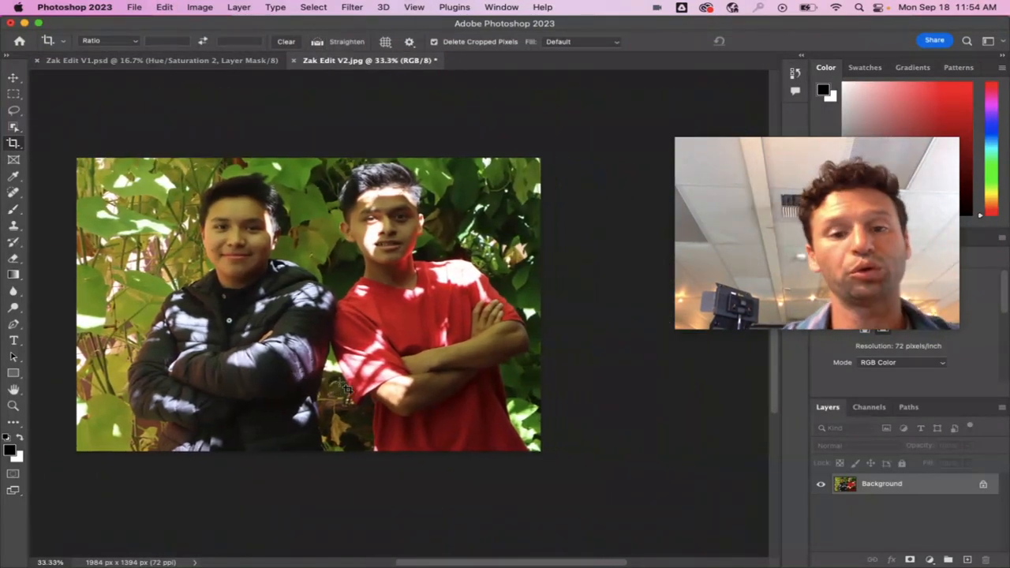
pyautogui.hscroll(-3, 345, 386)
pyautogui.hscroll(1, 345, 379)
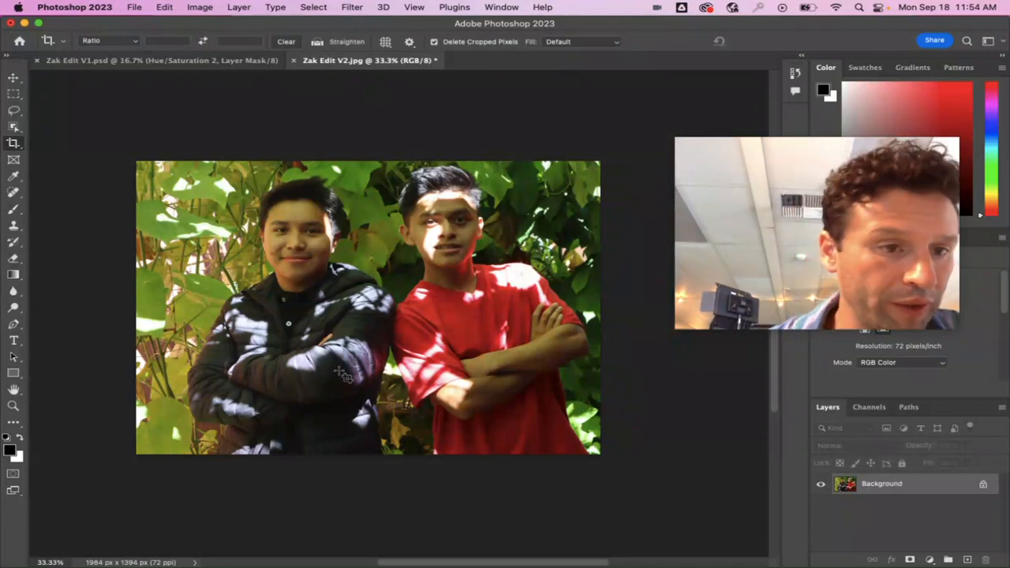
pyautogui.click(14, 189)
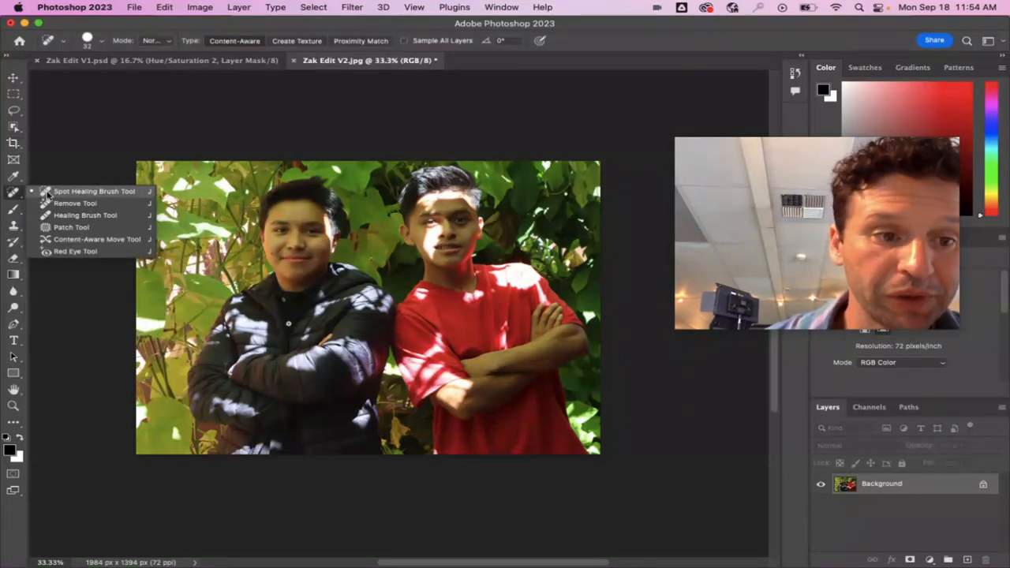
pyautogui.click(47, 192)
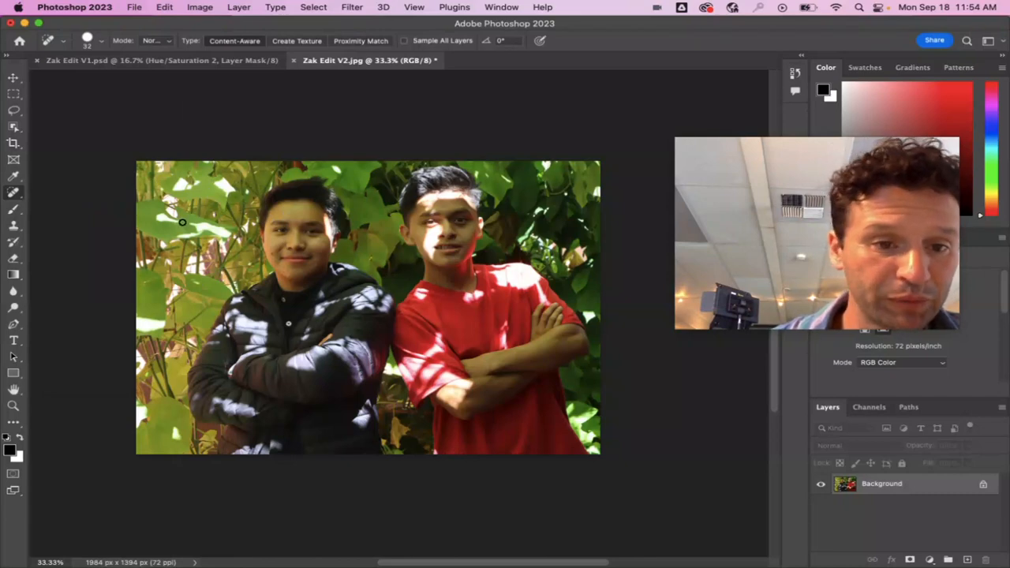
pyautogui.click(102, 42)
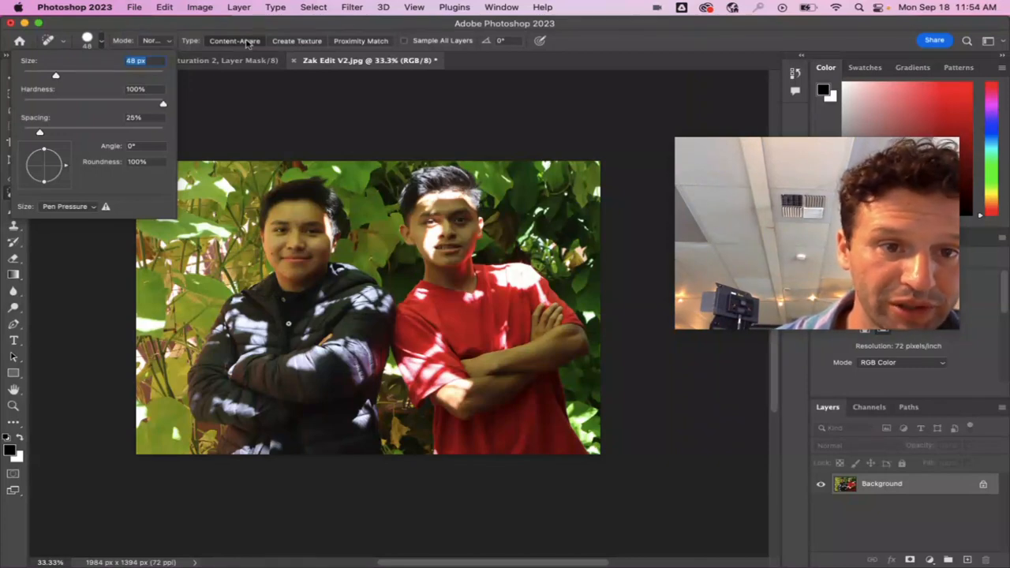
pyautogui.click(245, 44)
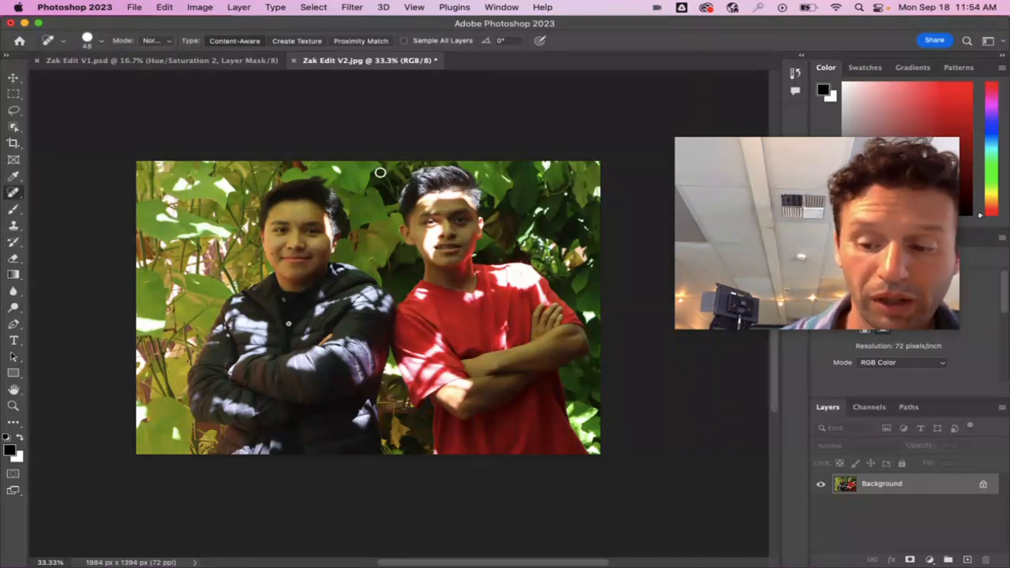
pyautogui.press('super+equal')
pyautogui.press('super+equal')
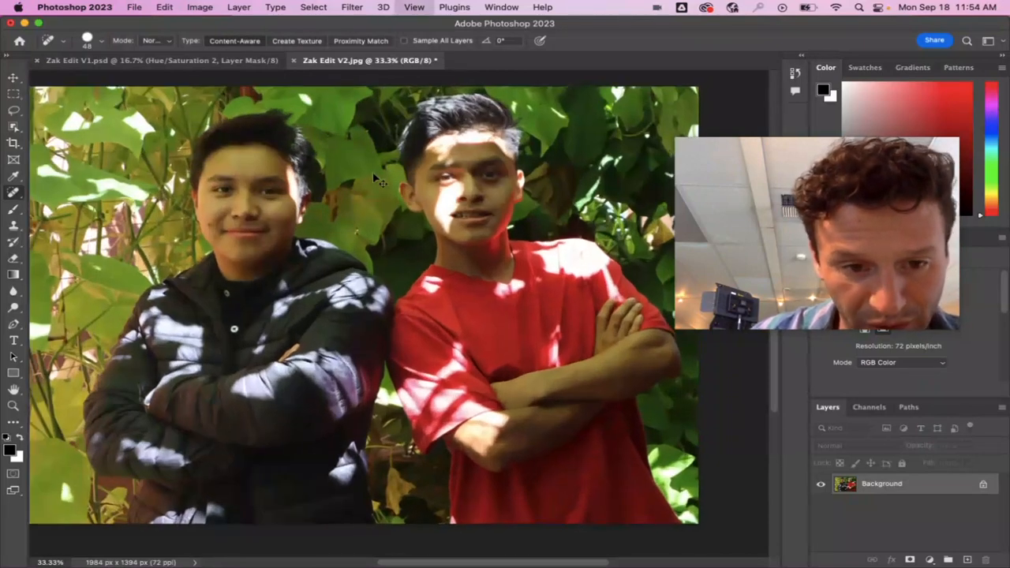
pyautogui.hscroll(-3, 326, 308)
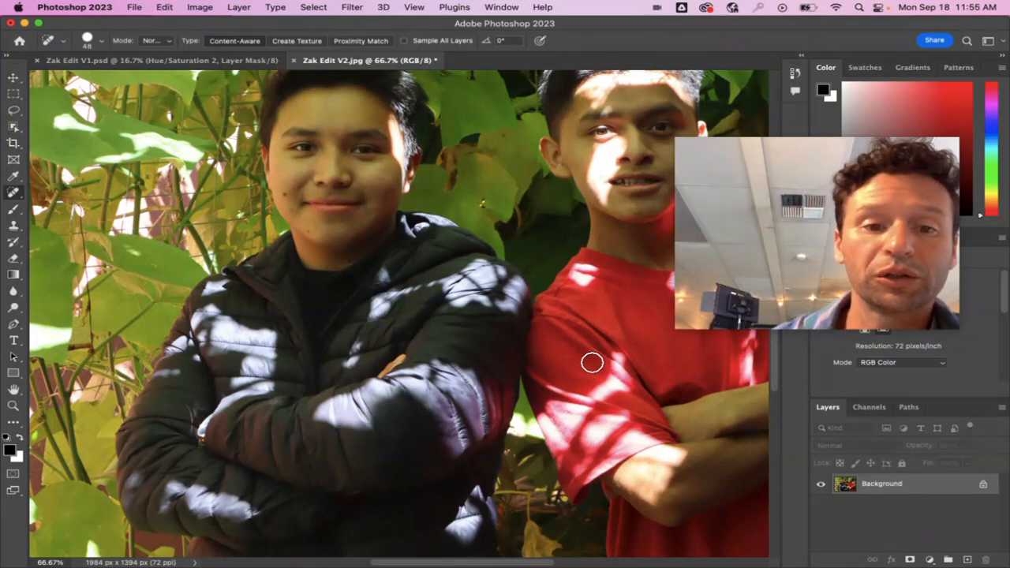
# Step: Try the Spot Healing Brush on the cheeks and chin of the person in the black jacket
pyautogui.scroll(3, 423, 274)
pyautogui.scroll(1, 425, 274)
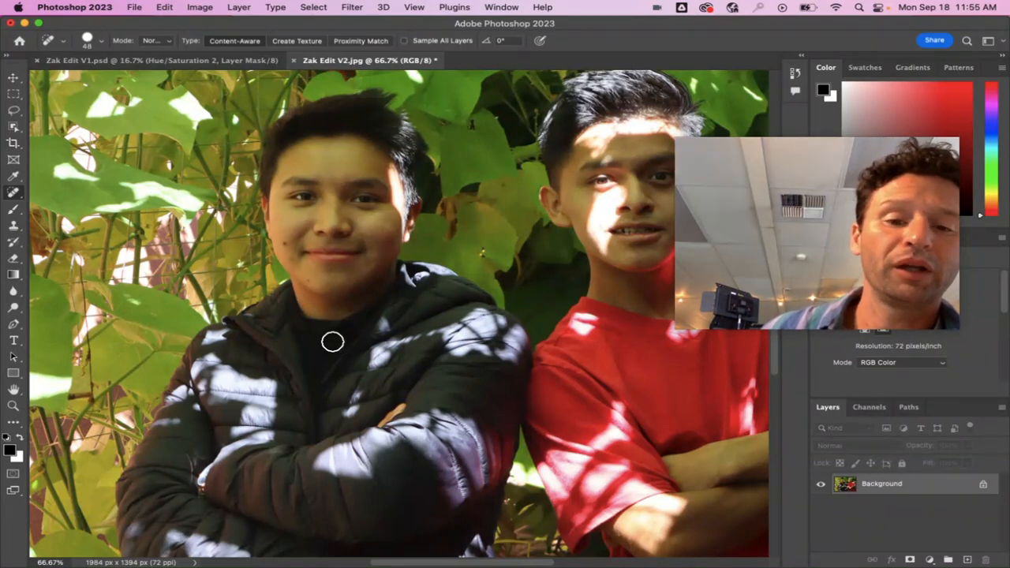
pyautogui.moveTo(285, 232)
pyautogui.mouseDown()
pyautogui.moveTo(287, 240)
pyautogui.moveTo(290, 221)
pyautogui.moveTo(302, 223)
pyautogui.mouseUp()
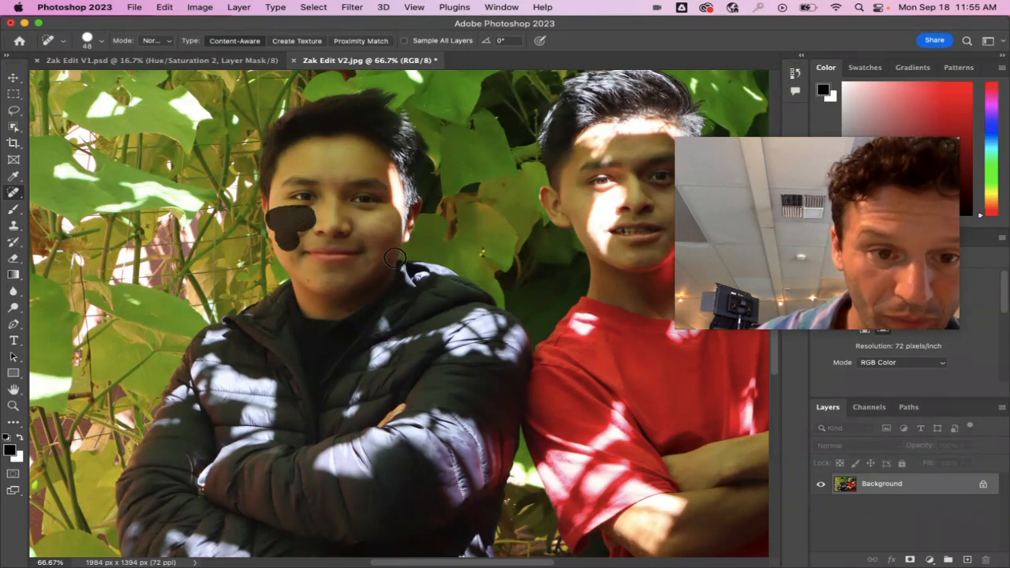
pyautogui.moveTo(373, 227); pyautogui.dragTo(395, 235)
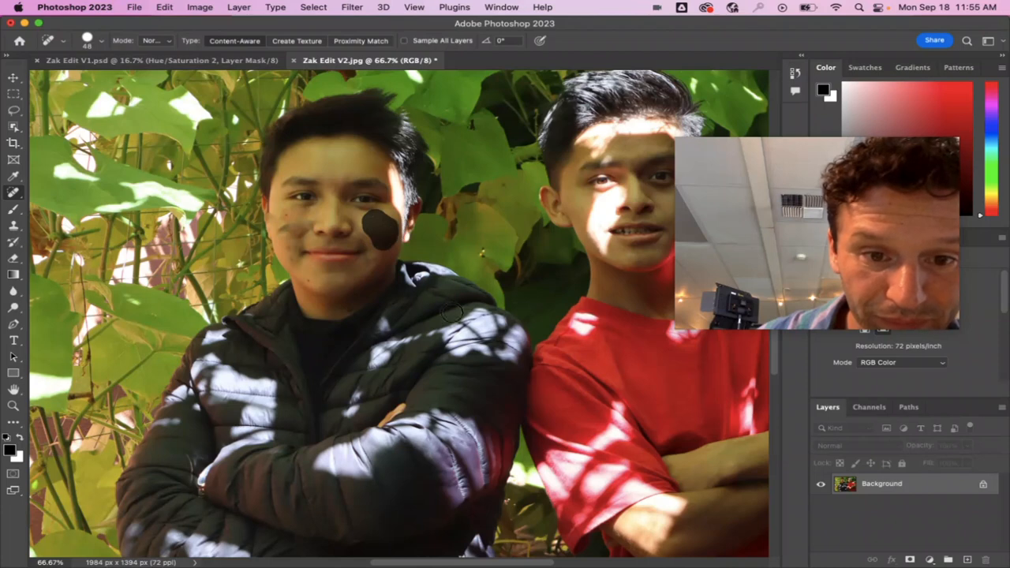
pyautogui.moveTo(338, 289); pyautogui.dragTo(316, 268)
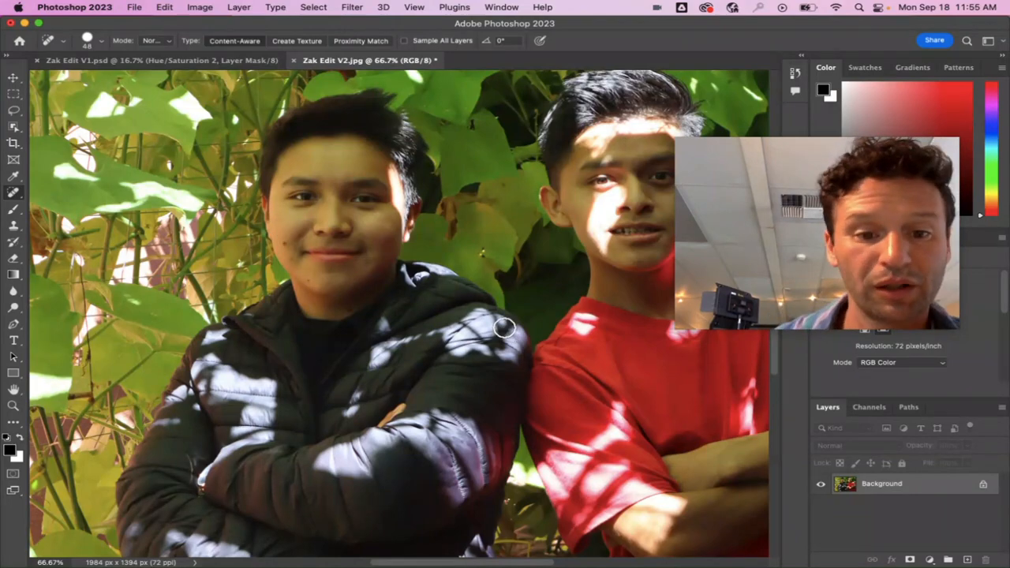
pyautogui.scroll(-1, 473, 336)
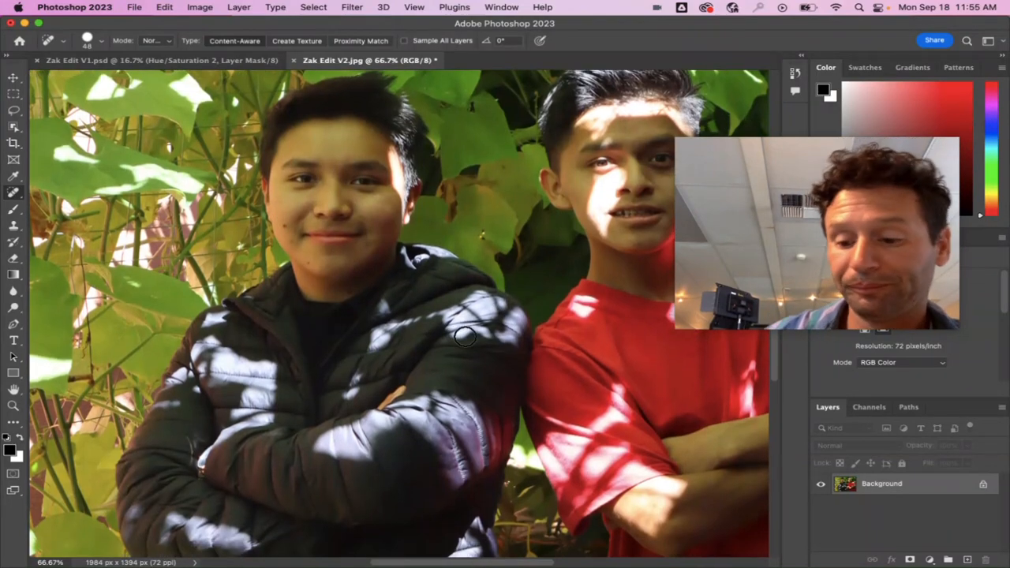
pyautogui.press('super+minus')
pyautogui.press('super+minus')
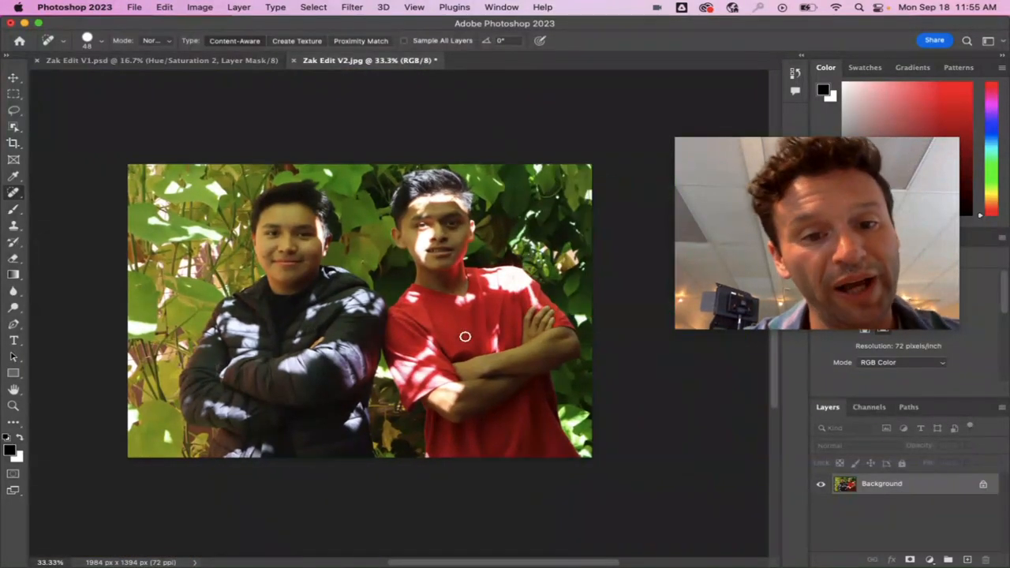
pyautogui.hscroll(2, 465, 337)
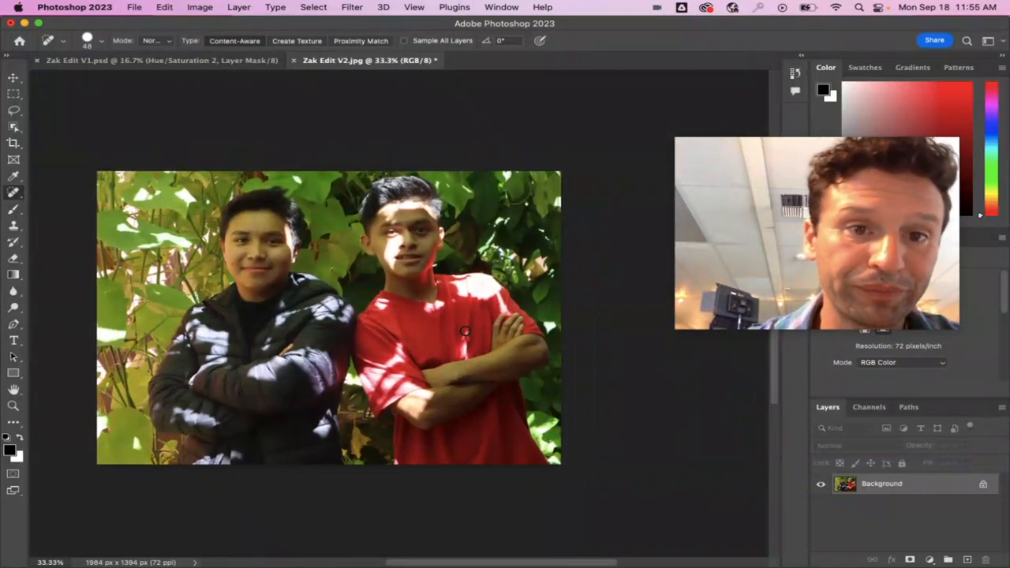
# Step: Select both people in the photo automatically with the Subject selection
pyautogui.click(308, 7)
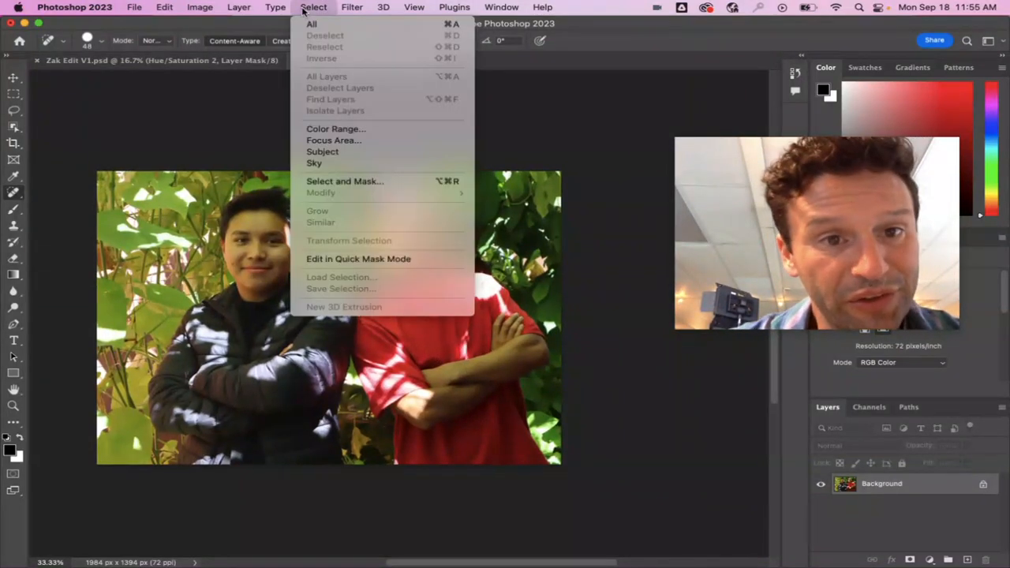
pyautogui.click(362, 151)
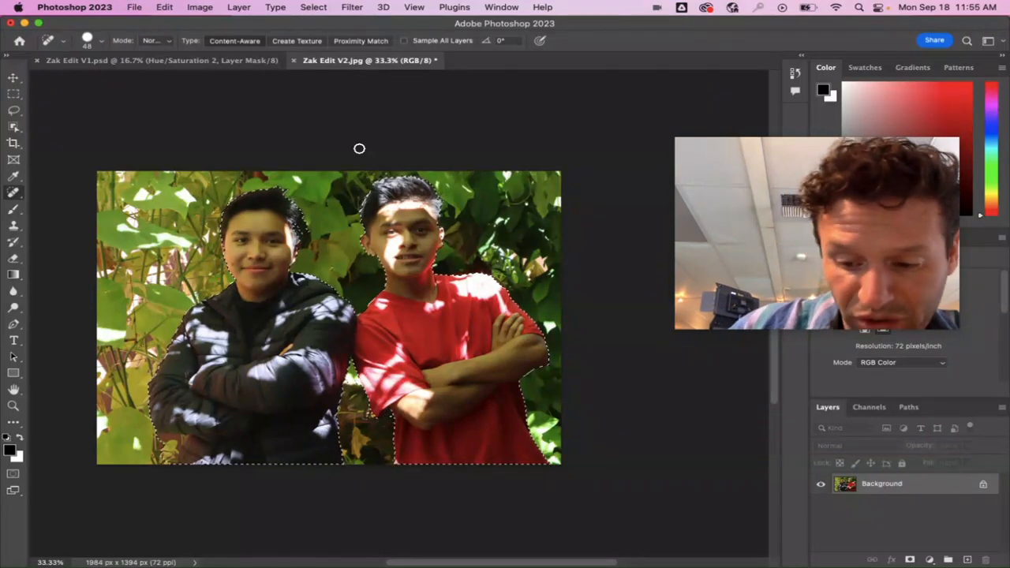
pyautogui.press('super+plus')
pyautogui.press('super+plus')
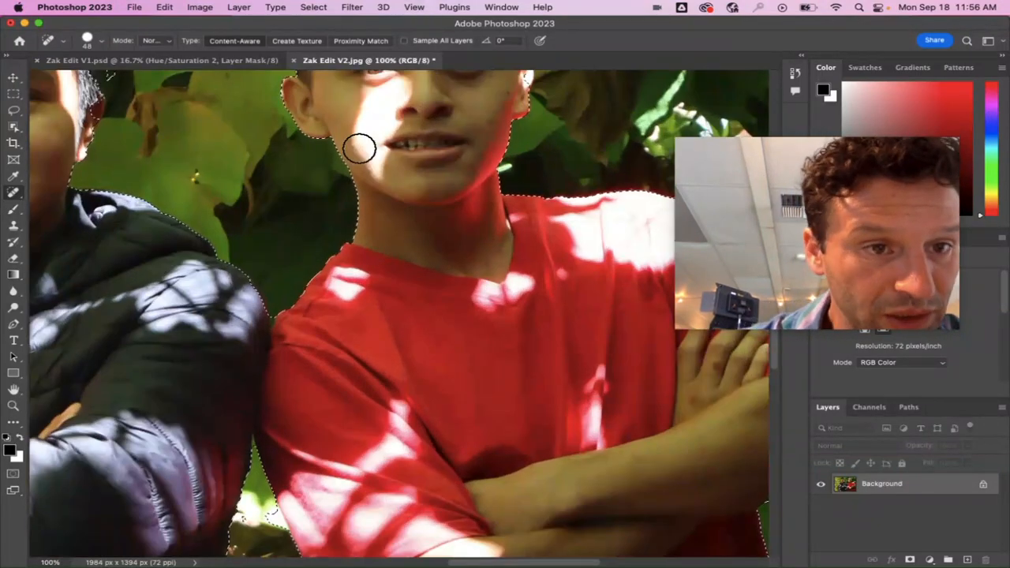
pyautogui.scroll(2, 138, 143)
pyautogui.scroll(5, 138, 142)
pyautogui.hscroll(-3, 138, 143)
pyautogui.scroll(-5, 138, 142)
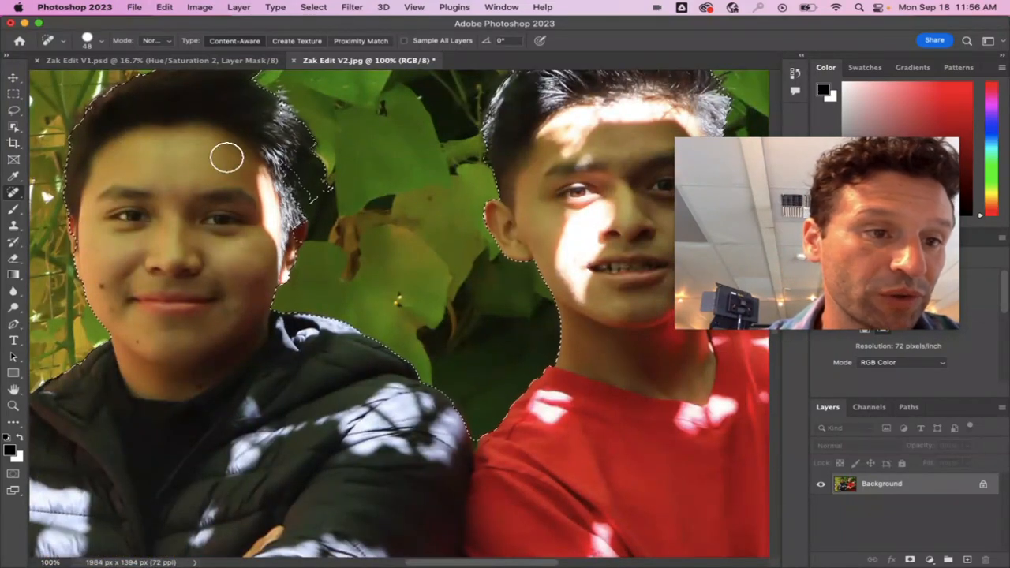
# Step: Add the missing ear edge of the person in the red shirt to the selection with the Lasso tool
pyautogui.click(14, 110)
pyautogui.click(69, 109)
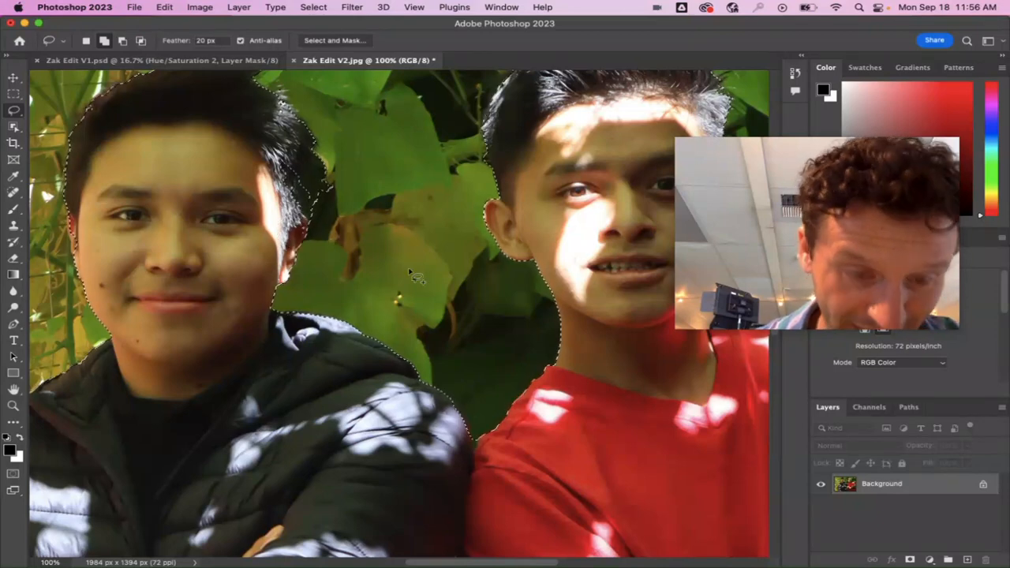
pyautogui.hscroll(2, 469, 285)
pyautogui.hscroll(1, 470, 285)
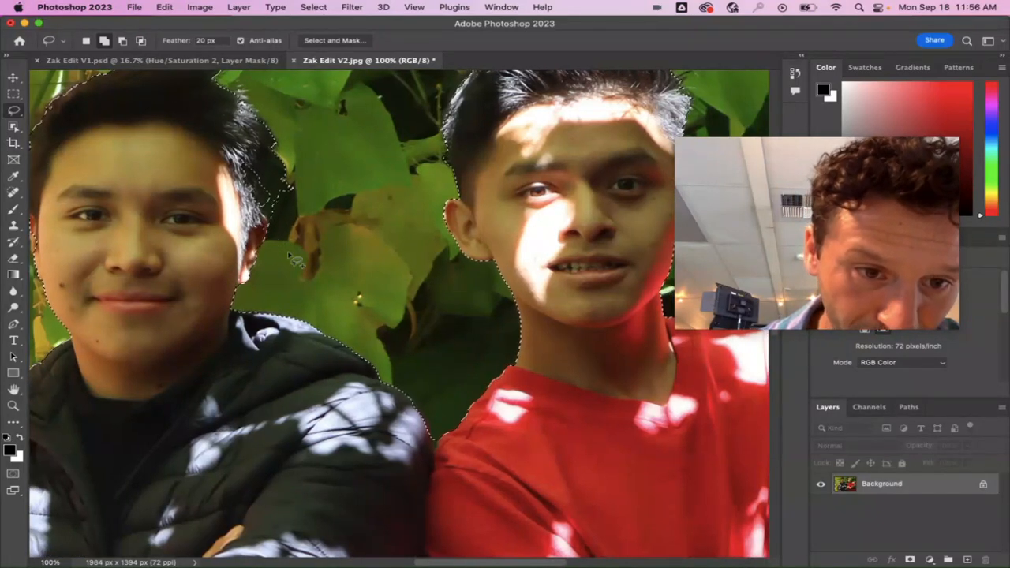
pyautogui.scroll(-1, 345, 276)
pyautogui.hscroll(1, 345, 276)
pyautogui.hscroll(10, 345, 277)
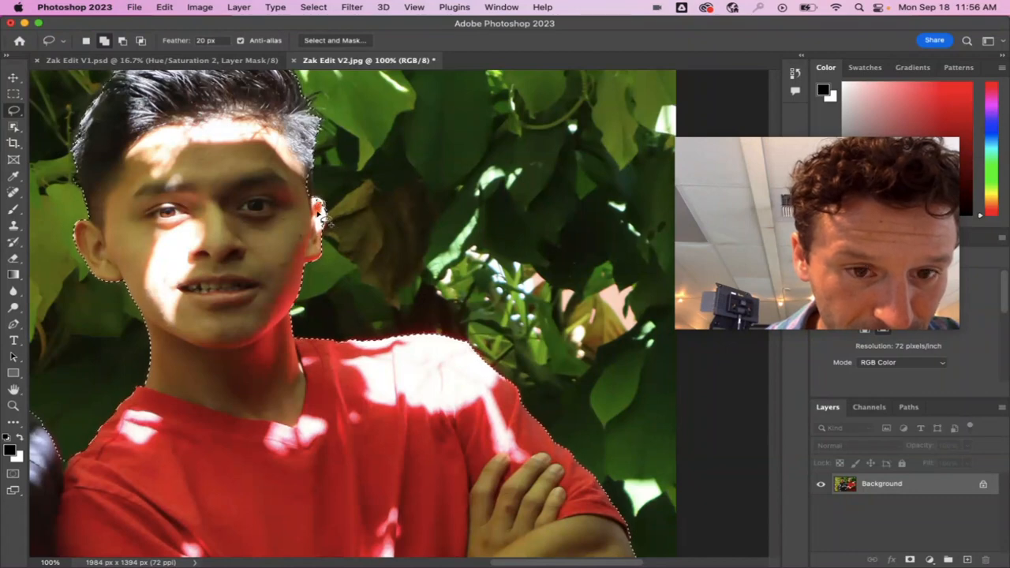
pyautogui.moveTo(319, 217); pyautogui.dragTo(319, 201)
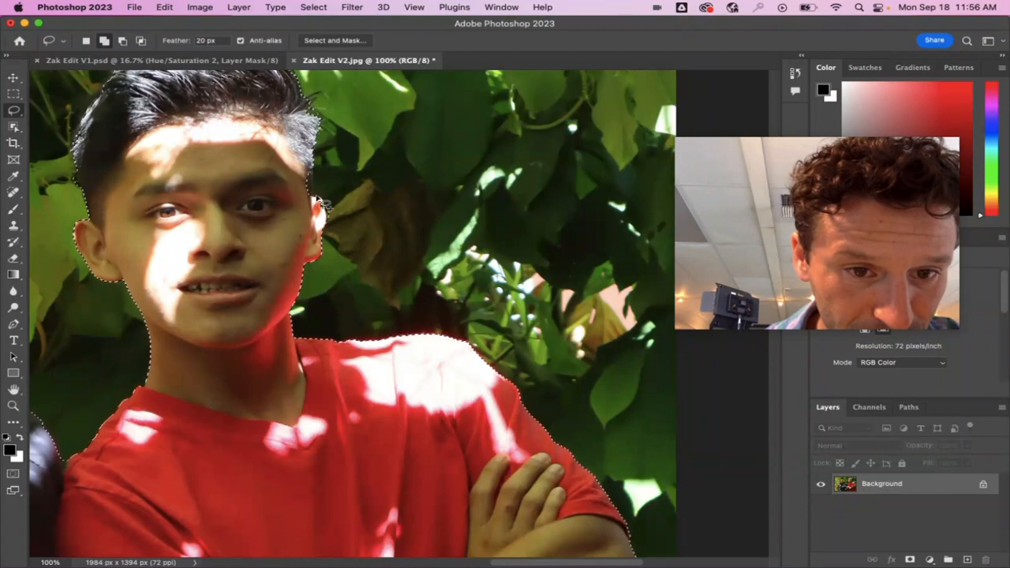
# Step: Subtract the dark background area beside the hair of the person in the black jacket from the selection with the Lasso tool
pyautogui.hscroll(-10, 283, 205)
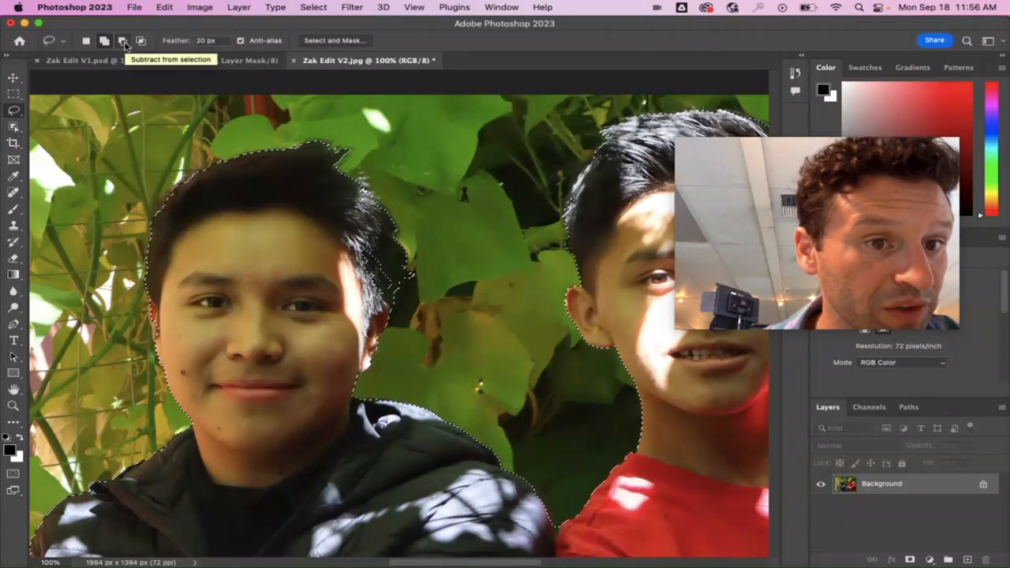
pyautogui.click(122, 41)
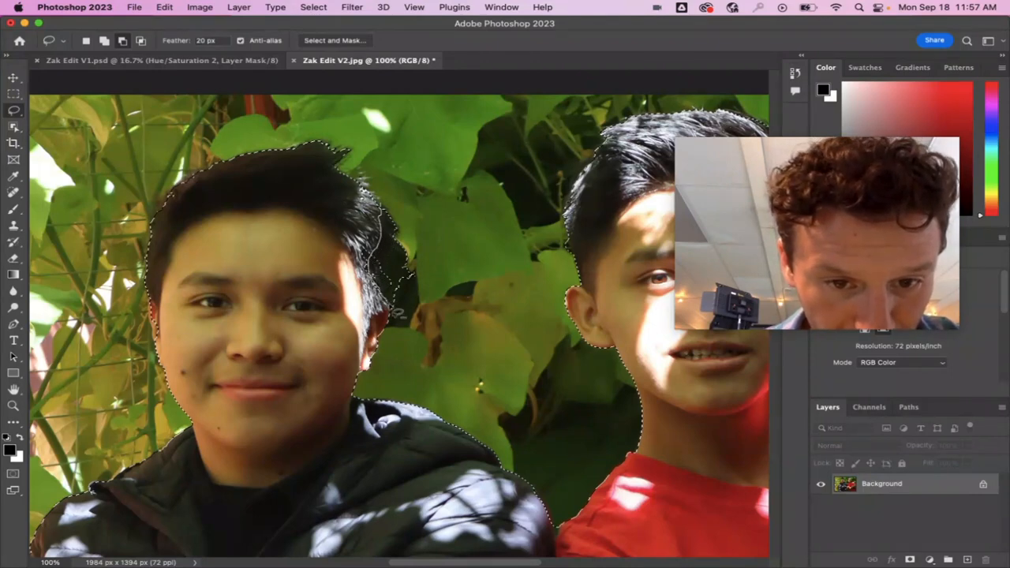
pyautogui.moveTo(400, 322)
pyautogui.mouseDown()
pyautogui.moveTo(461, 298)
pyautogui.moveTo(407, 191)
pyautogui.moveTo(365, 189)
pyautogui.mouseUp()
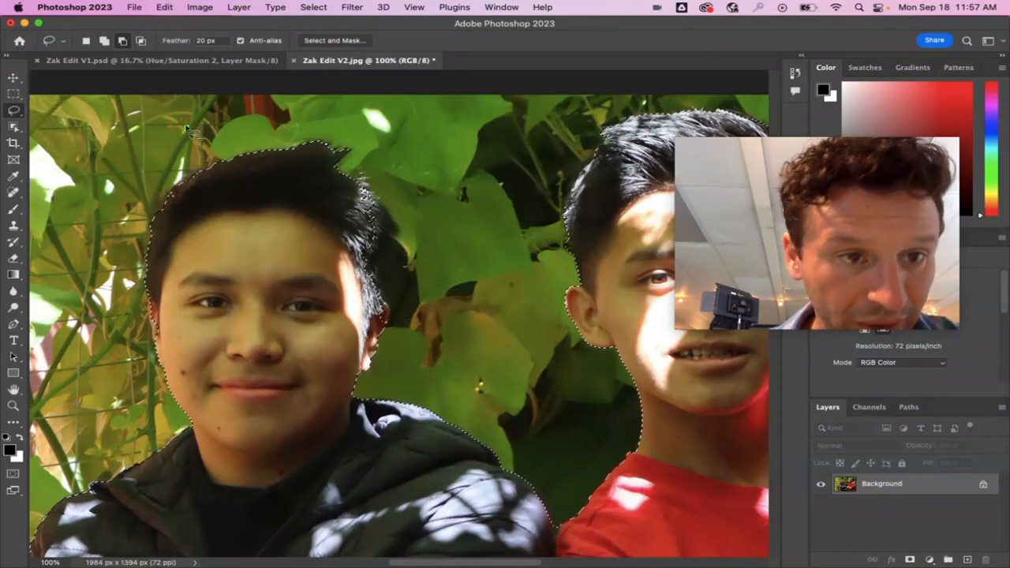
# Step: Add the cheek and temple edge of the person in the black jacket to the selection with the Lasso tool
pyautogui.click(104, 40)
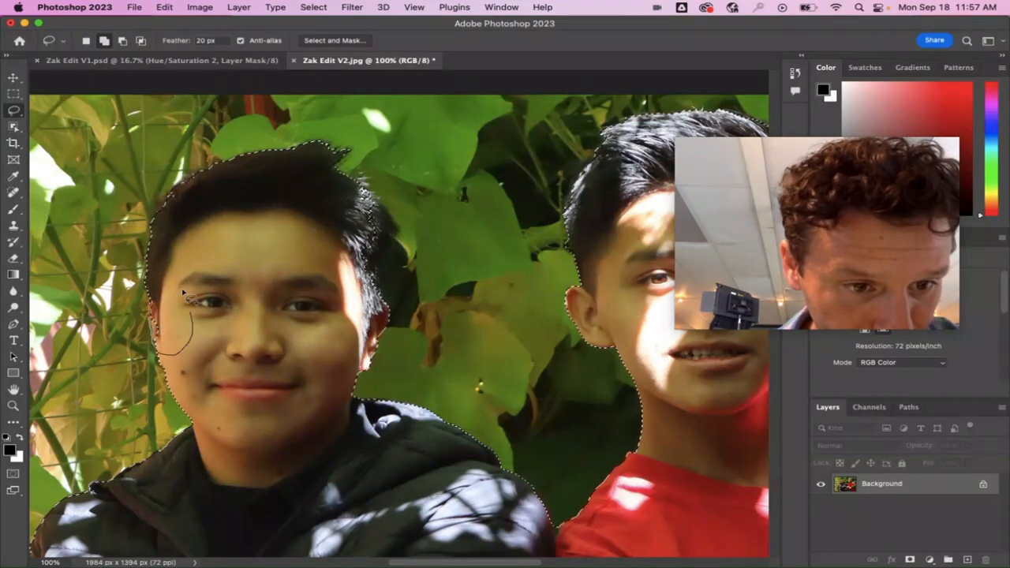
pyautogui.scroll(1, 203, 229)
pyautogui.press('super+minus')
pyautogui.press('super+minus')
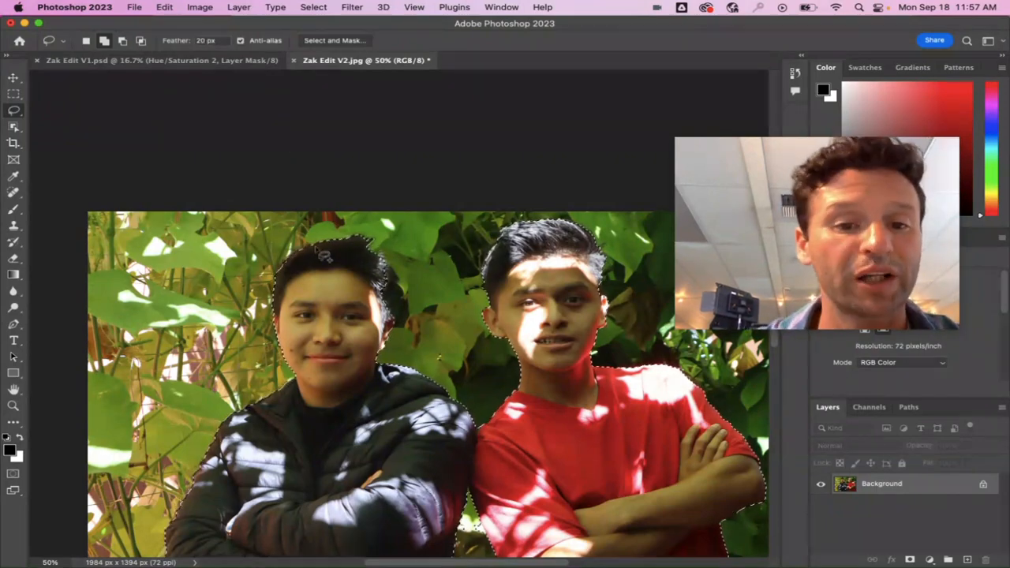
pyautogui.scroll(-5, 399, 280)
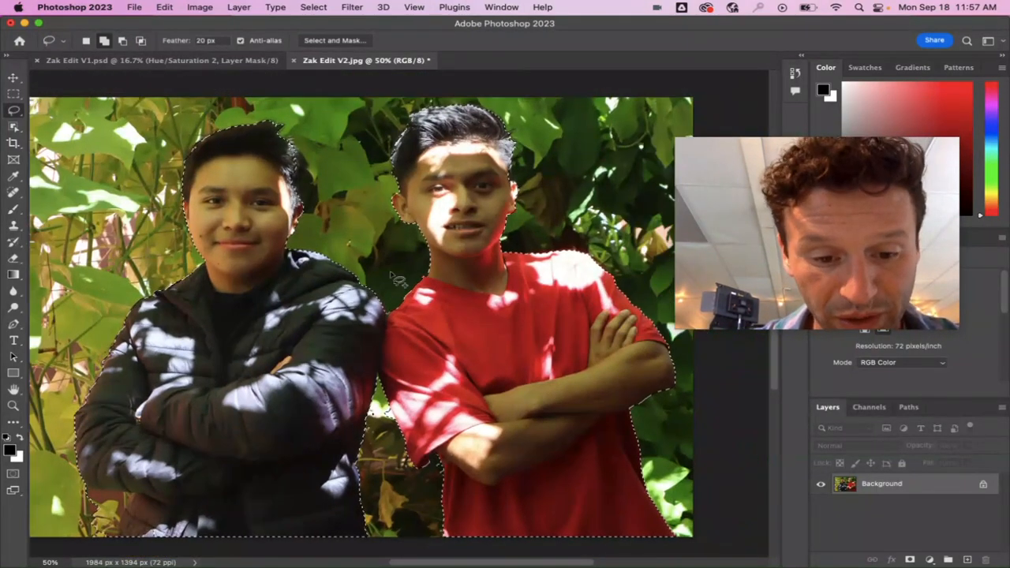
pyautogui.hscroll(-3, 399, 280)
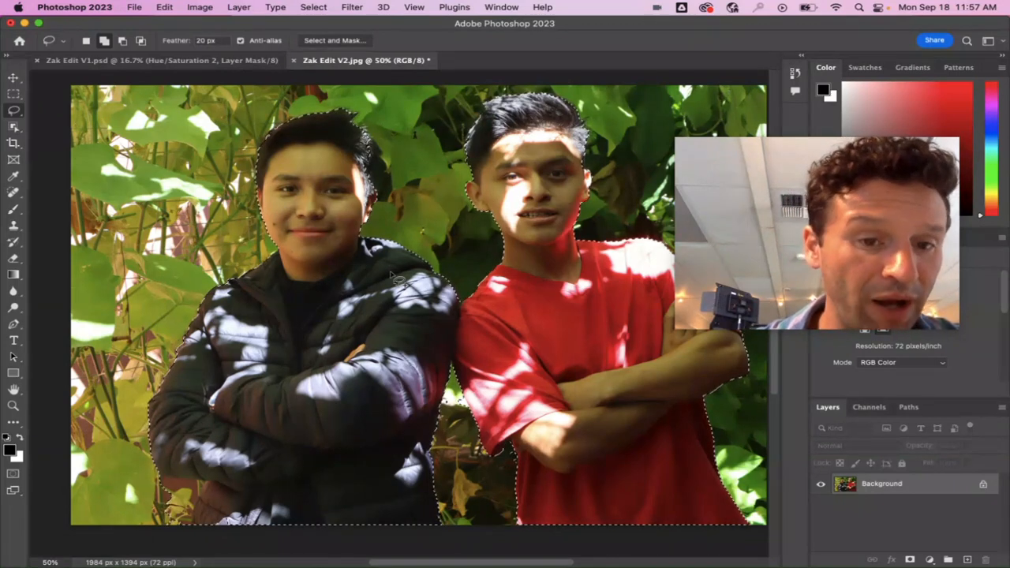
# Step: Subtract the background patch below the black jacket's lower sleeve from the selection with the Lasso tool
pyautogui.click(121, 40)
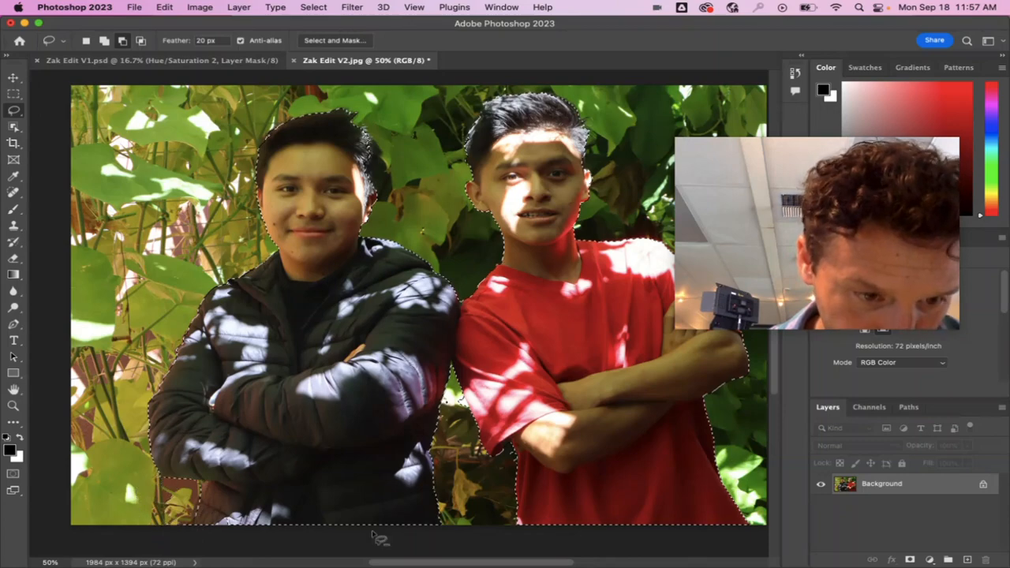
pyautogui.scroll(1, 433, 199)
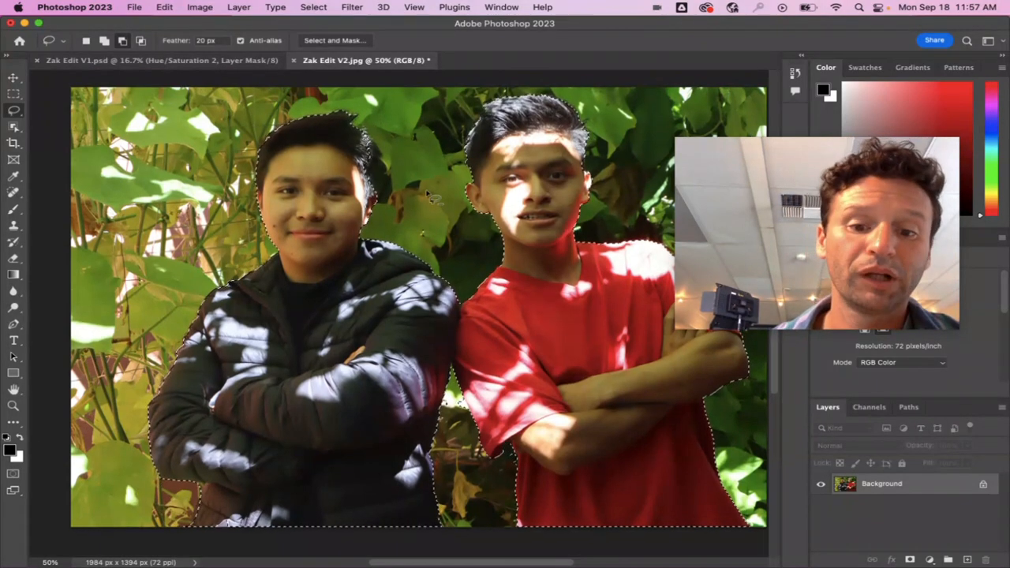
pyautogui.hscroll(3, 438, 199)
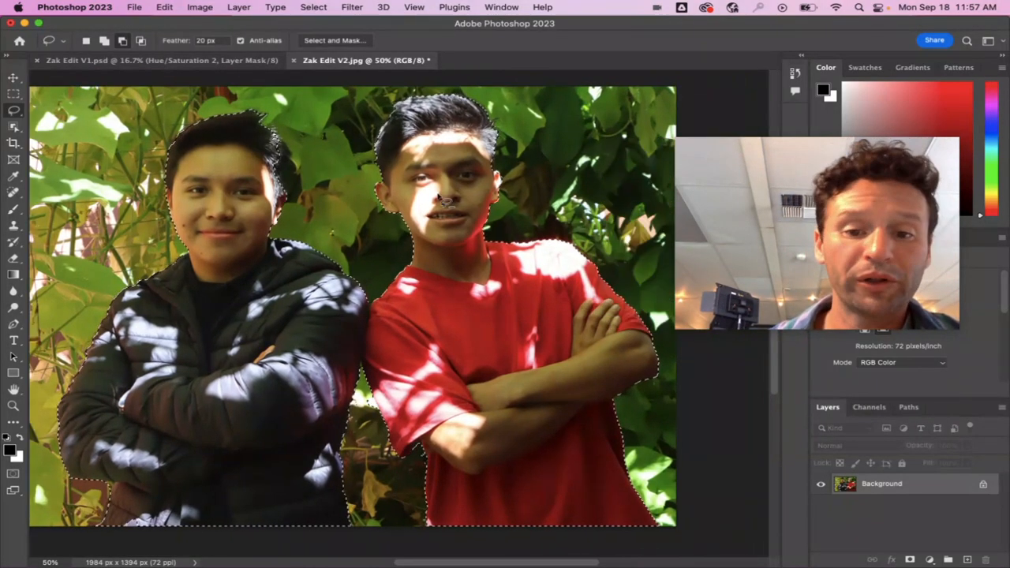
pyautogui.scroll(3, 442, 198)
pyautogui.hscroll(-2, 442, 199)
pyautogui.scroll(-2, 426, 157)
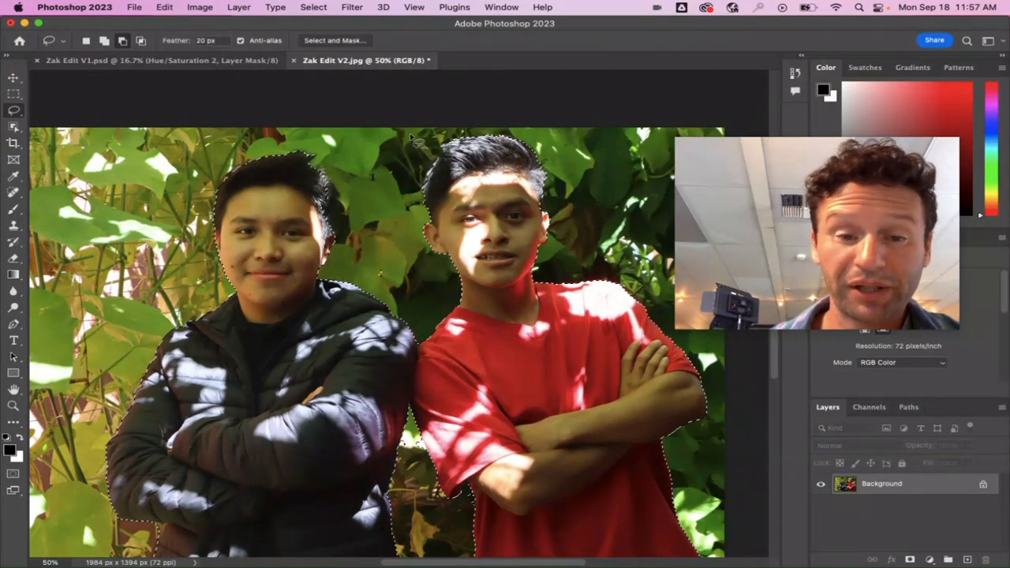
# Step: Apply a Brightness/Contrast adjustment to the selected people with brightness 15 and contrast 63
pyautogui.click(201, 7)
pyautogui.moveTo(223, 43)
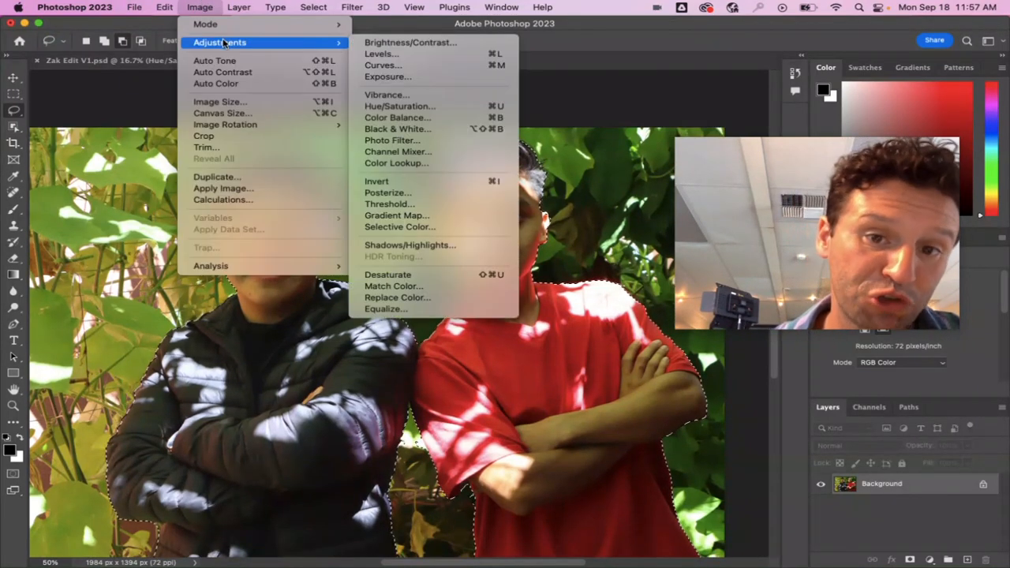
pyautogui.click(387, 44)
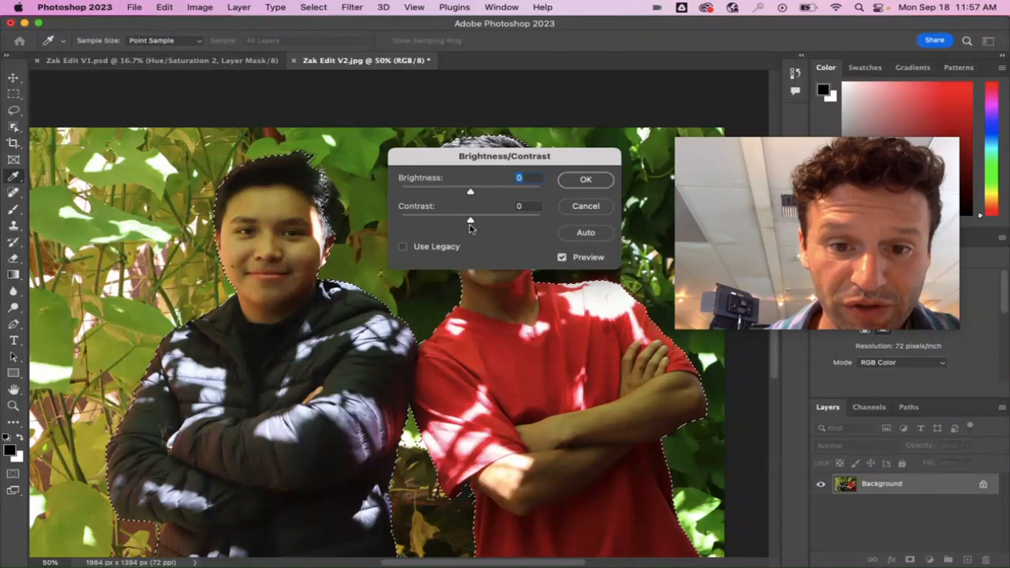
pyautogui.moveTo(470, 223); pyautogui.dragTo(514, 221)
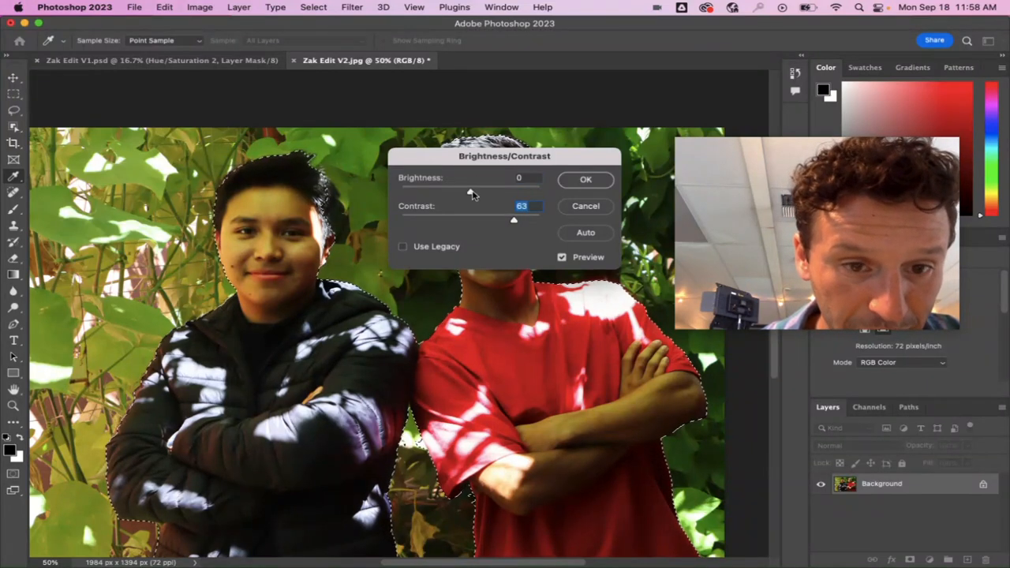
pyautogui.moveTo(493, 165); pyautogui.dragTo(265, 70)
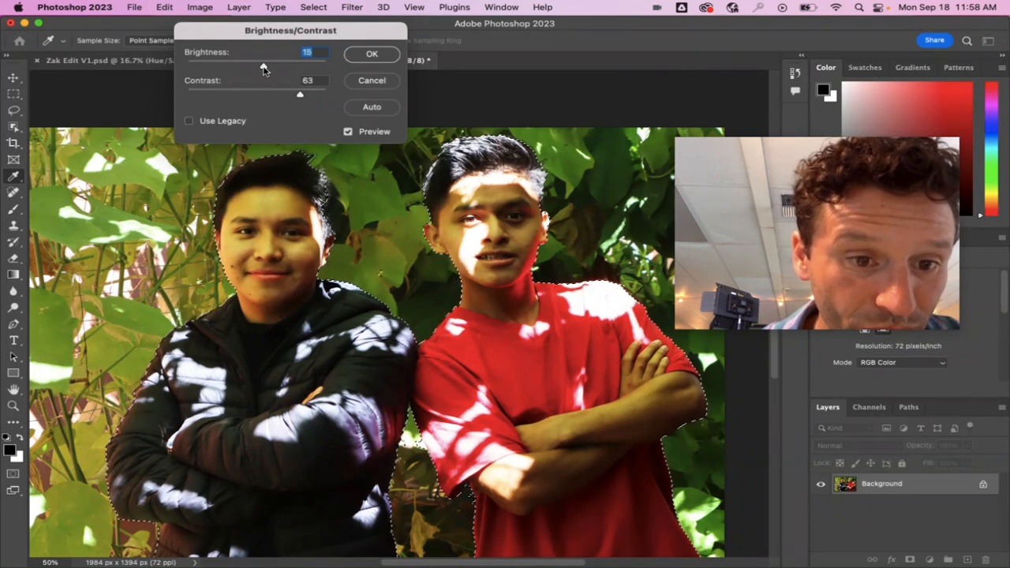
pyautogui.click(371, 54)
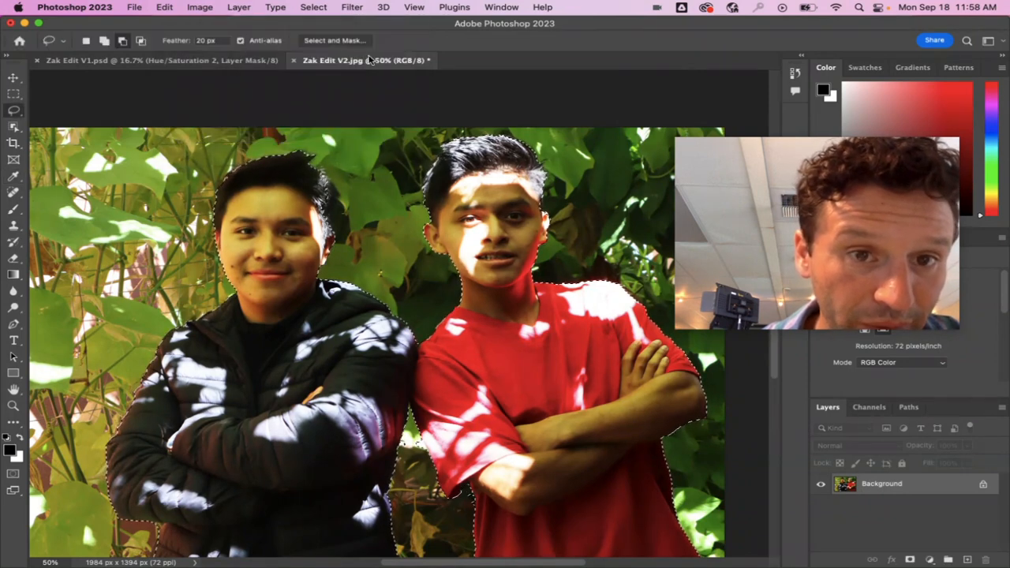
# Step: Apply a Hue/Saturation adjustment to the selected people with hue -10 and saturation +6
pyautogui.click(201, 6)
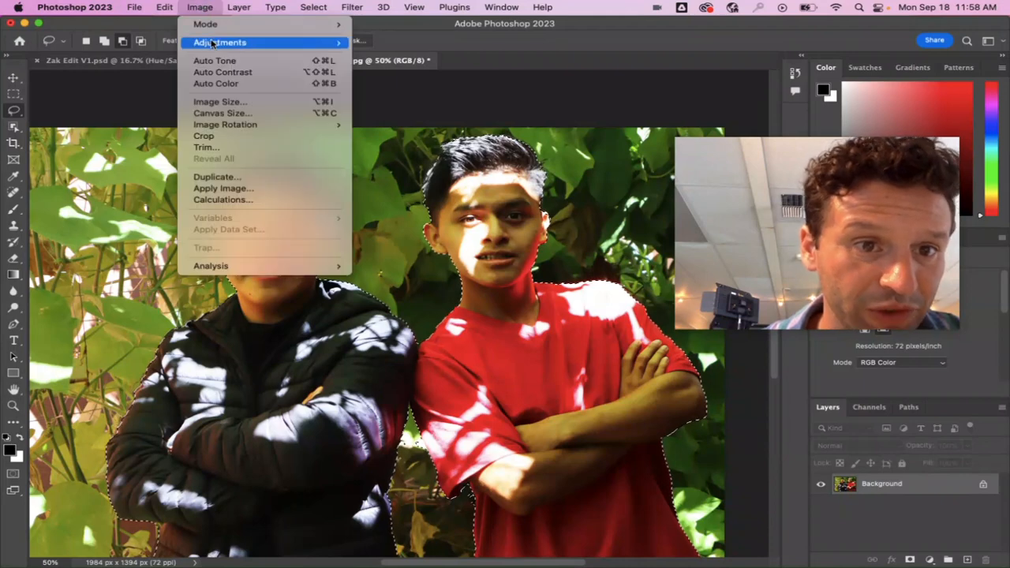
pyautogui.moveTo(213, 43)
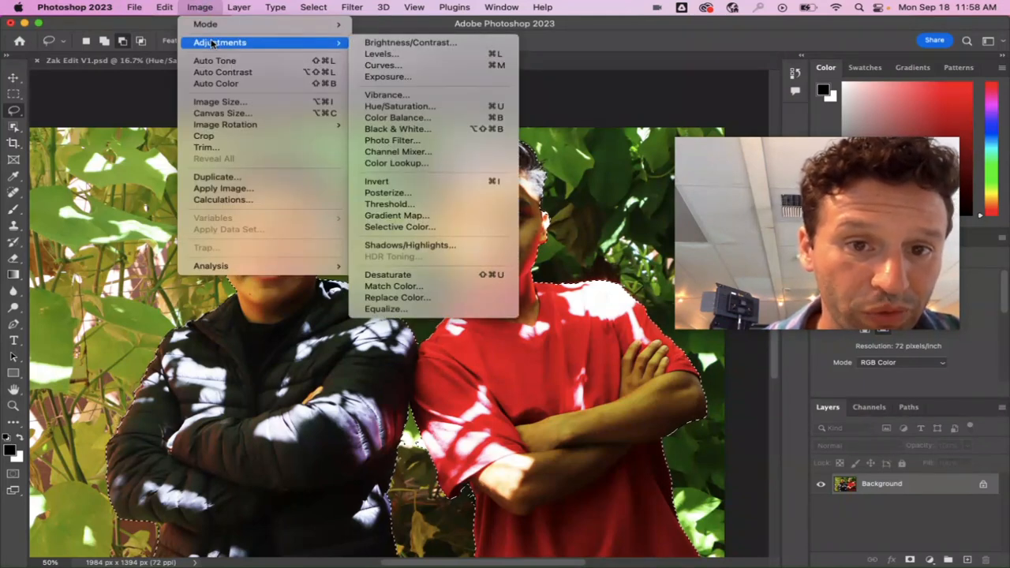
pyautogui.click(446, 106)
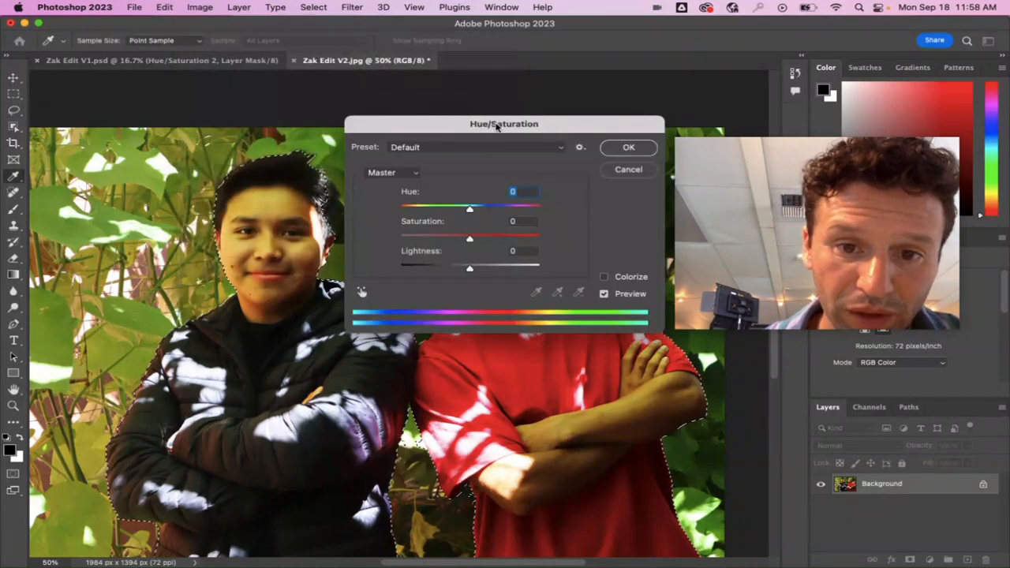
pyautogui.moveTo(583, 122); pyautogui.dragTo(906, 123)
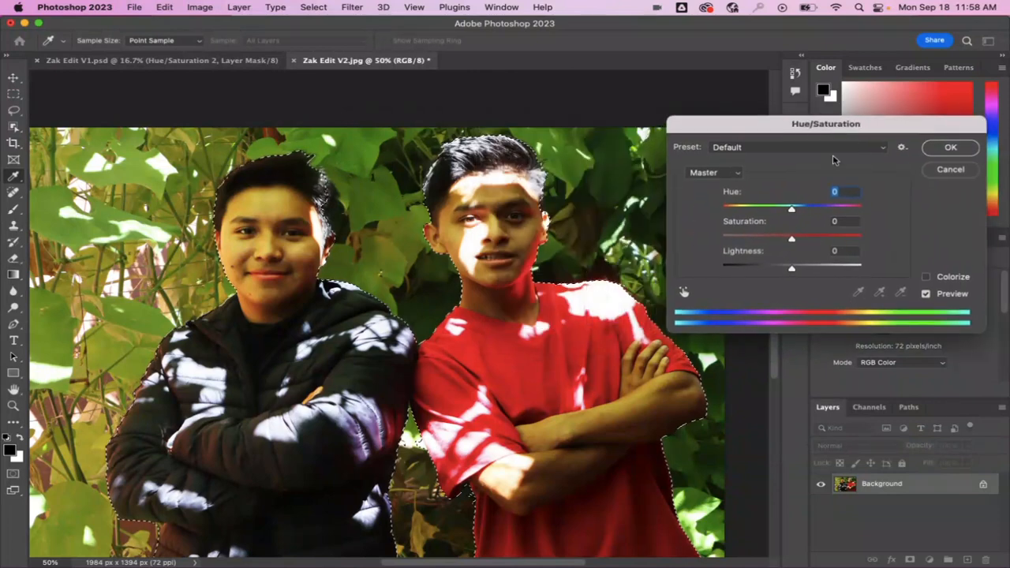
pyautogui.moveTo(792, 238); pyautogui.dragTo(786, 217)
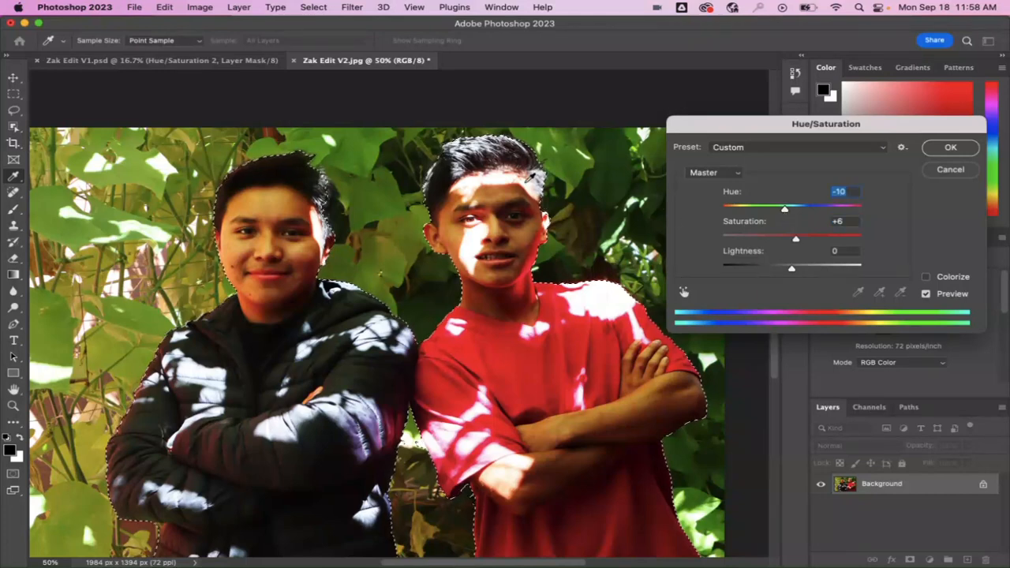
pyautogui.click(940, 149)
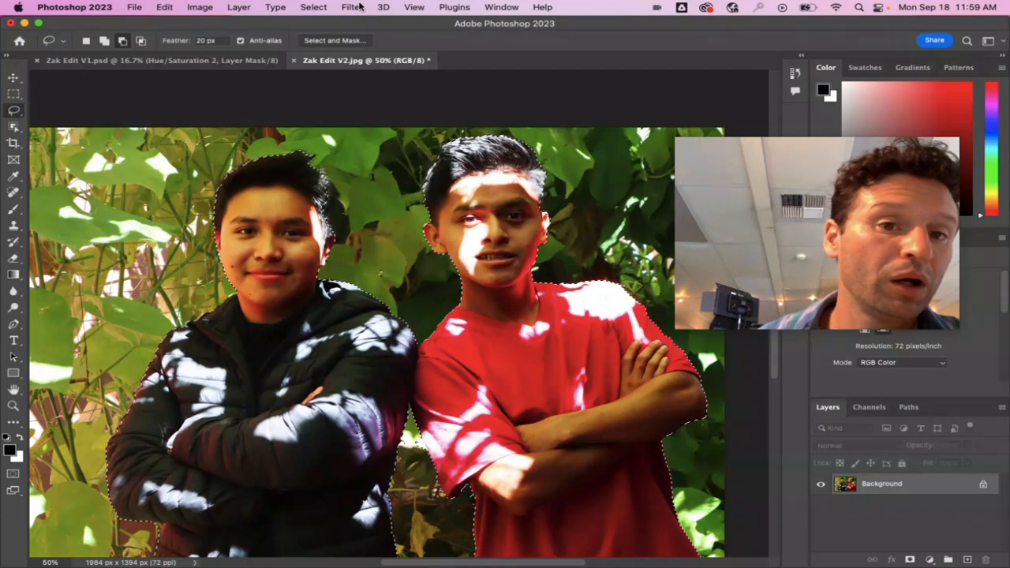
# Step: Invert the selection to the background and apply a Brightness/Contrast adjustment with brightness 26 and contrast 70
pyautogui.click(313, 6)
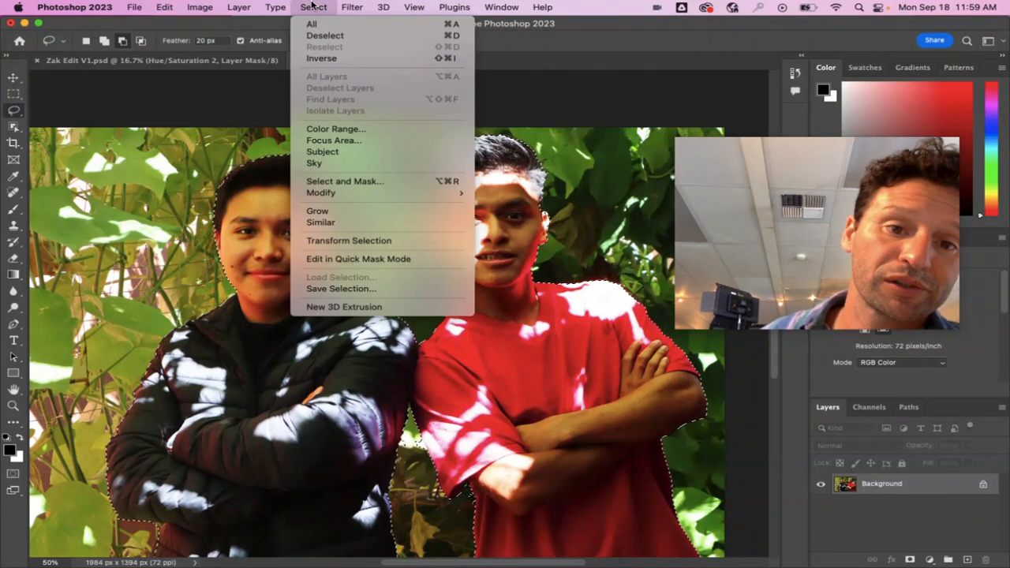
pyautogui.click(331, 59)
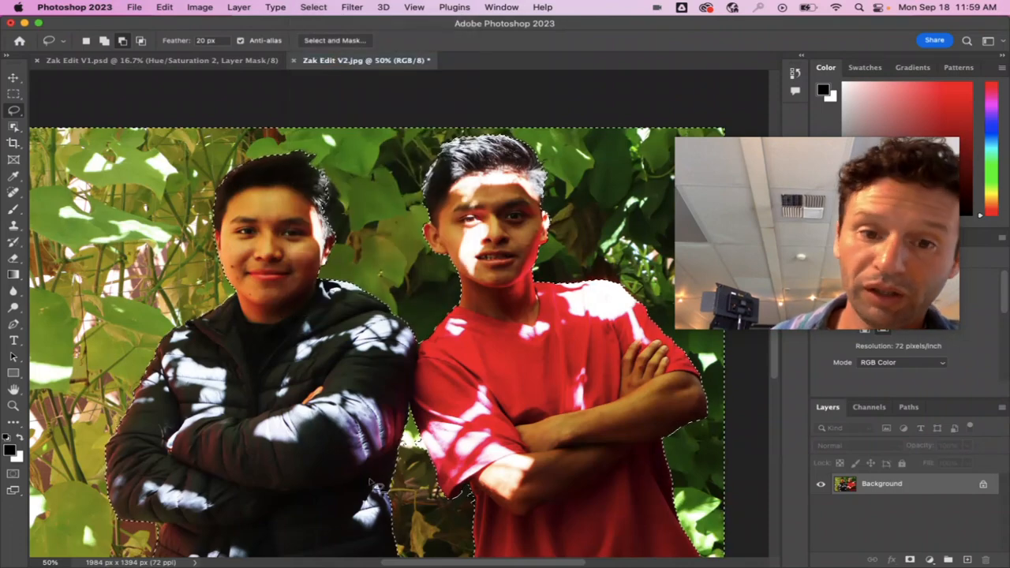
pyautogui.scroll(-2, 359, 561)
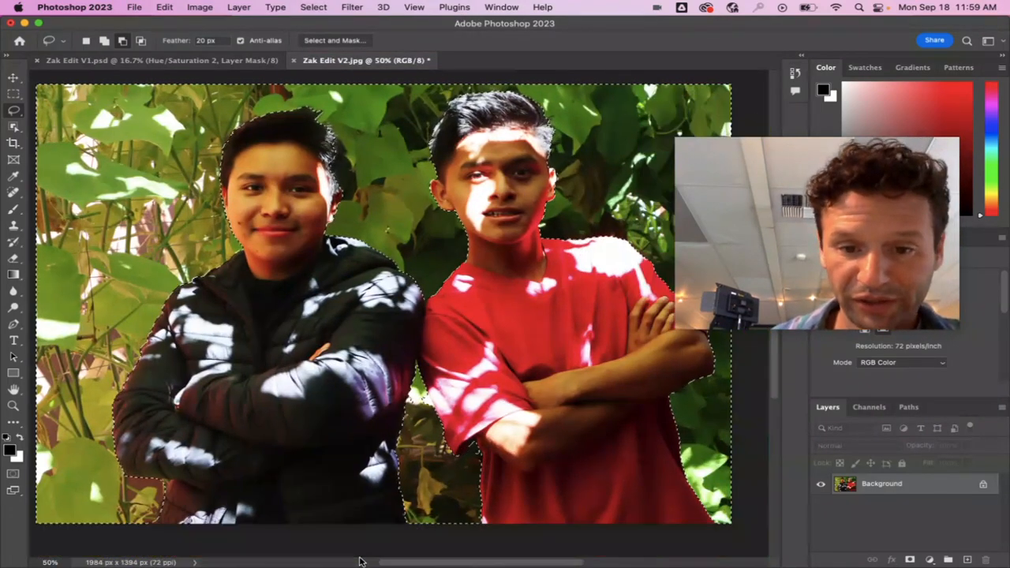
pyautogui.hscroll(2, 359, 561)
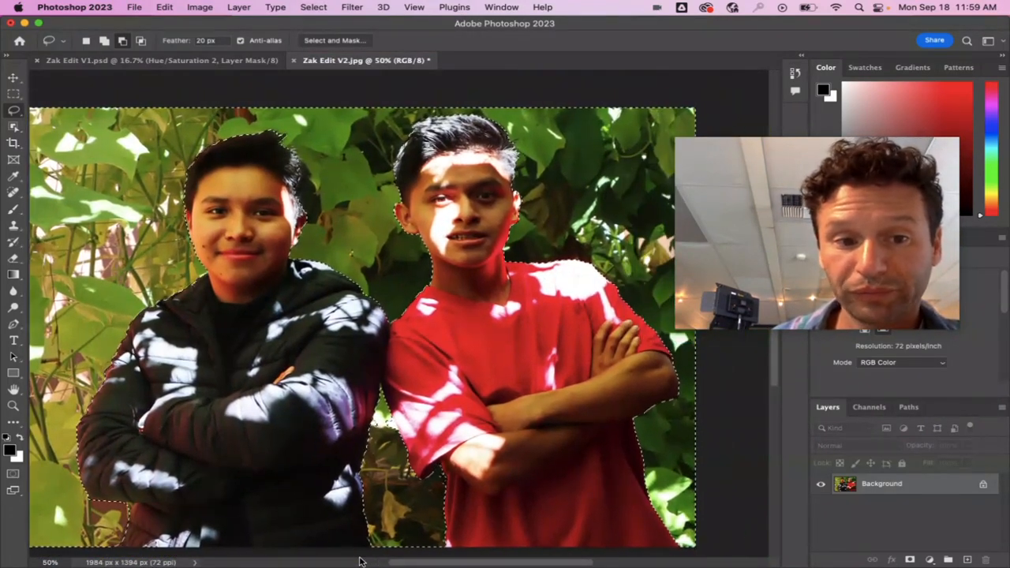
pyautogui.click(207, 7)
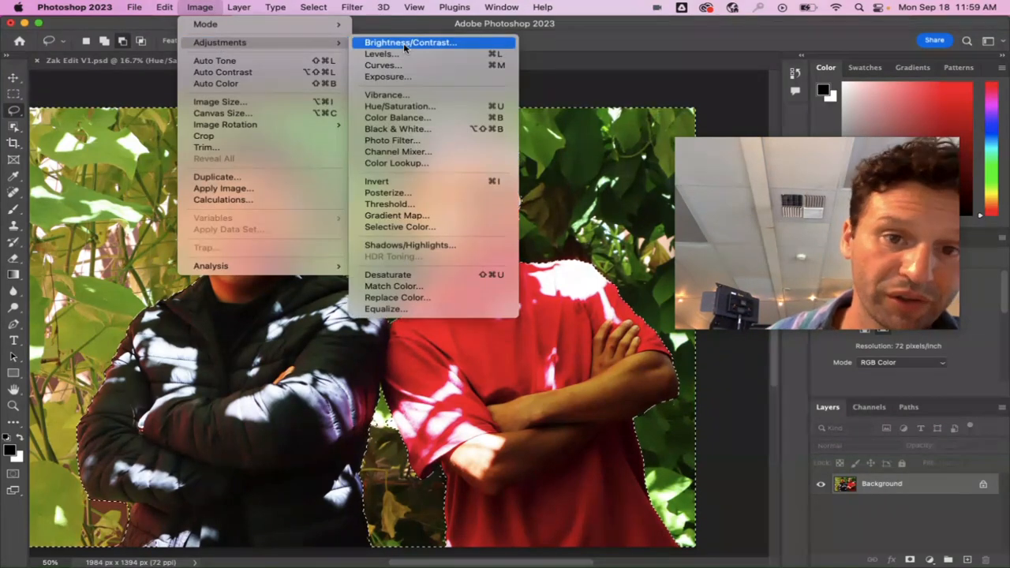
pyautogui.click(396, 39)
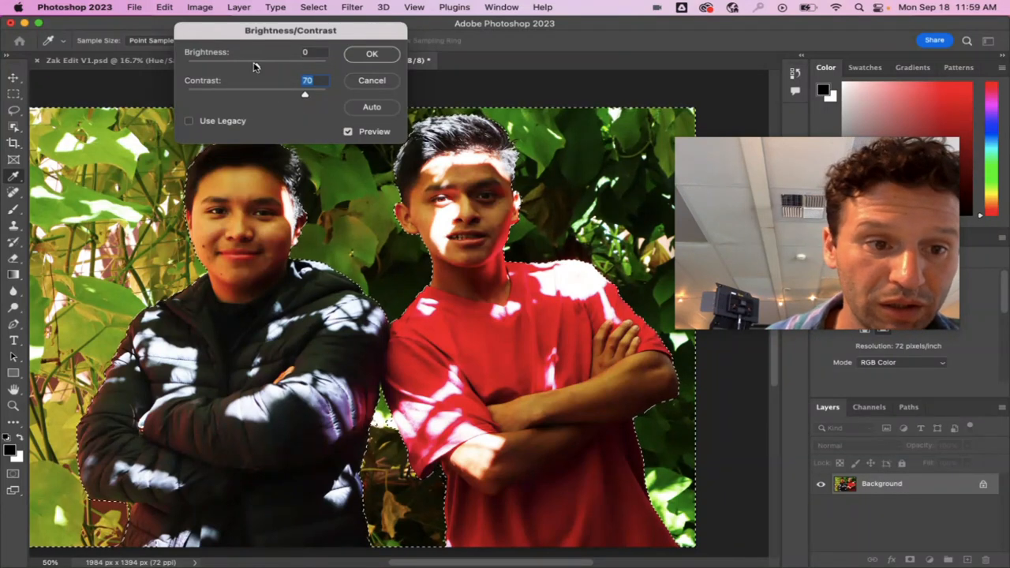
pyautogui.moveTo(253, 66); pyautogui.dragTo(269, 66)
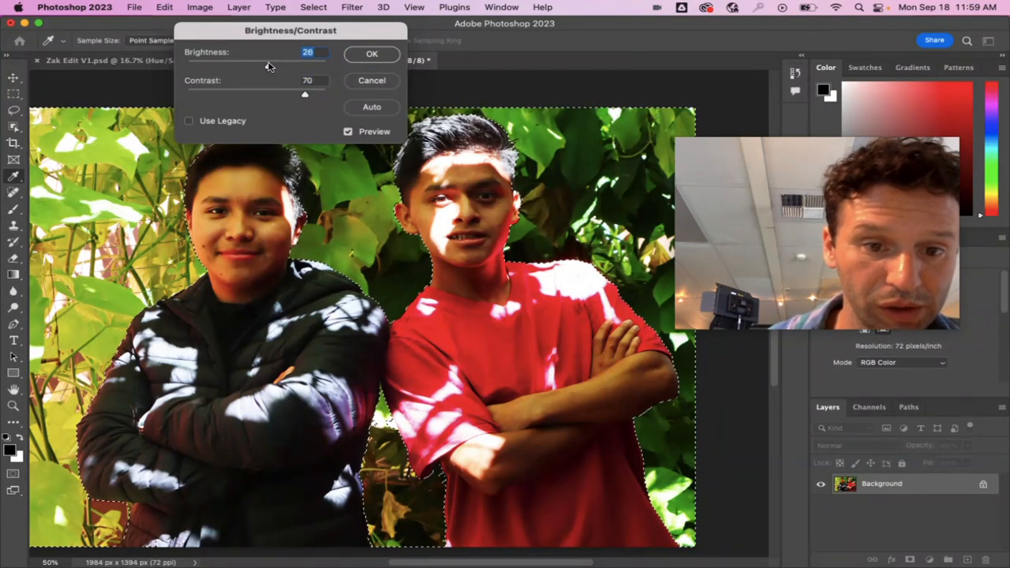
pyautogui.click(370, 57)
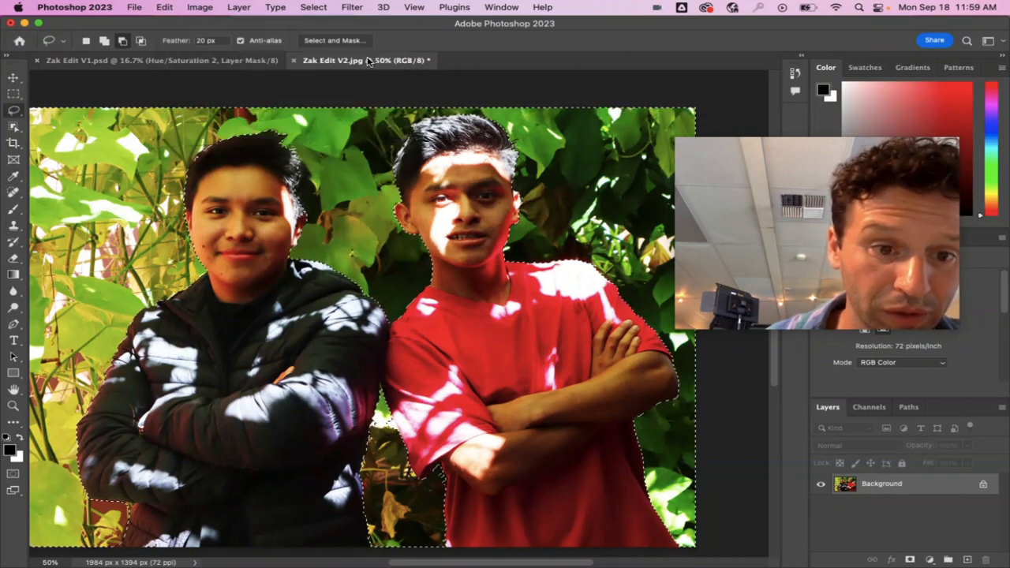
# Step: Apply a Hue/Saturation adjustment to the selected background with saturation +19
pyautogui.click(202, 7)
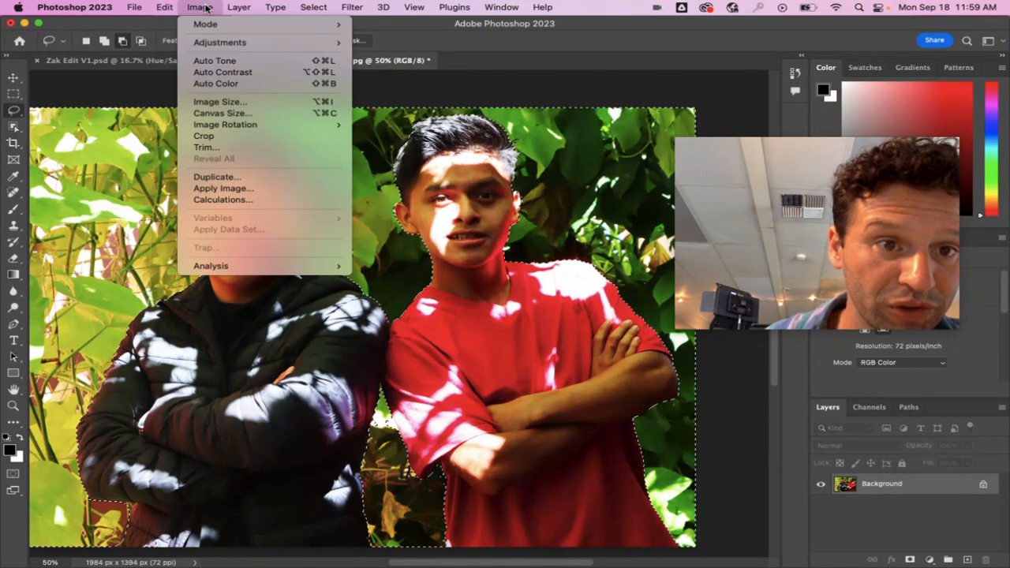
pyautogui.moveTo(221, 43)
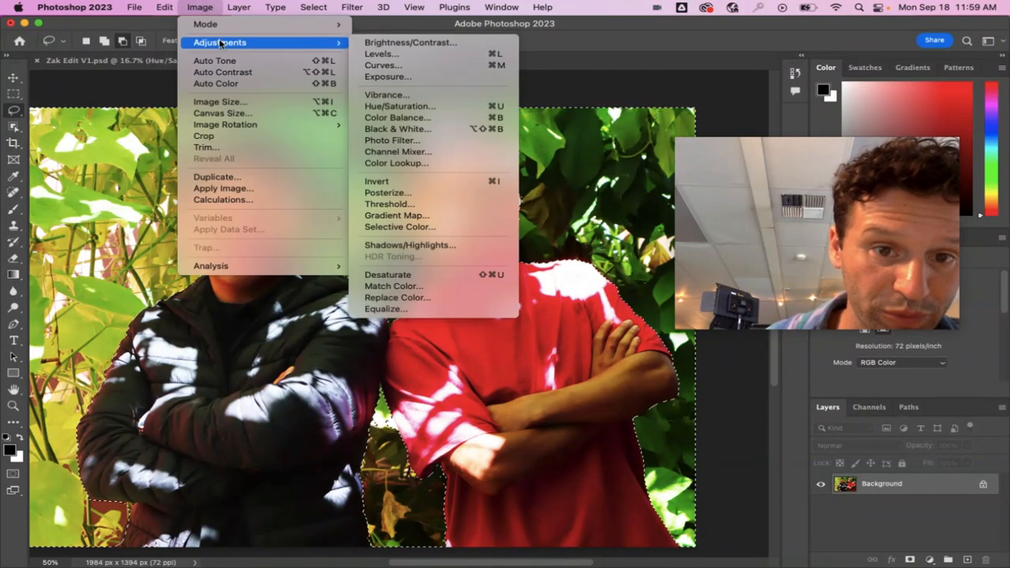
pyautogui.click(398, 108)
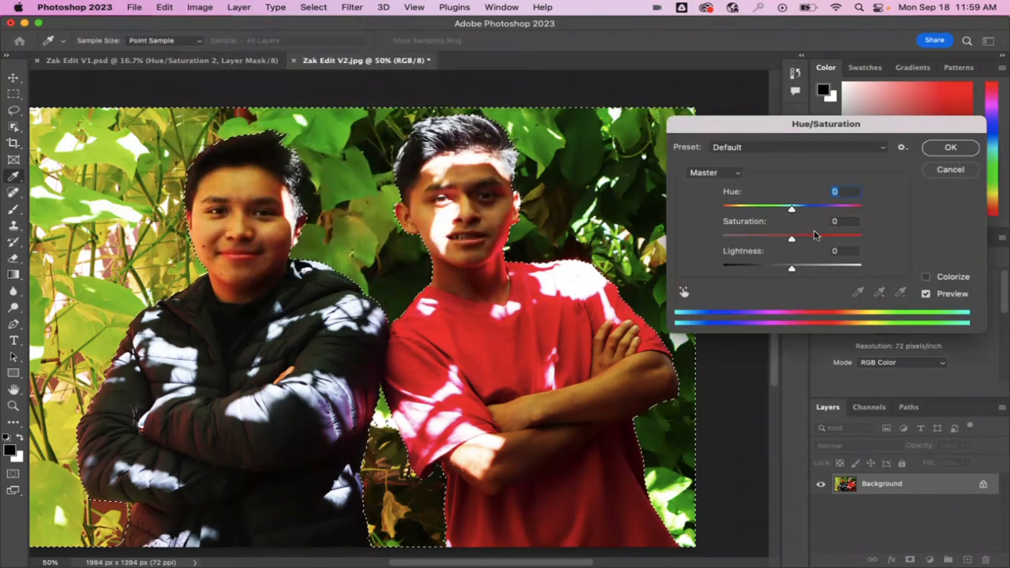
pyautogui.moveTo(797, 240); pyautogui.dragTo(806, 240)
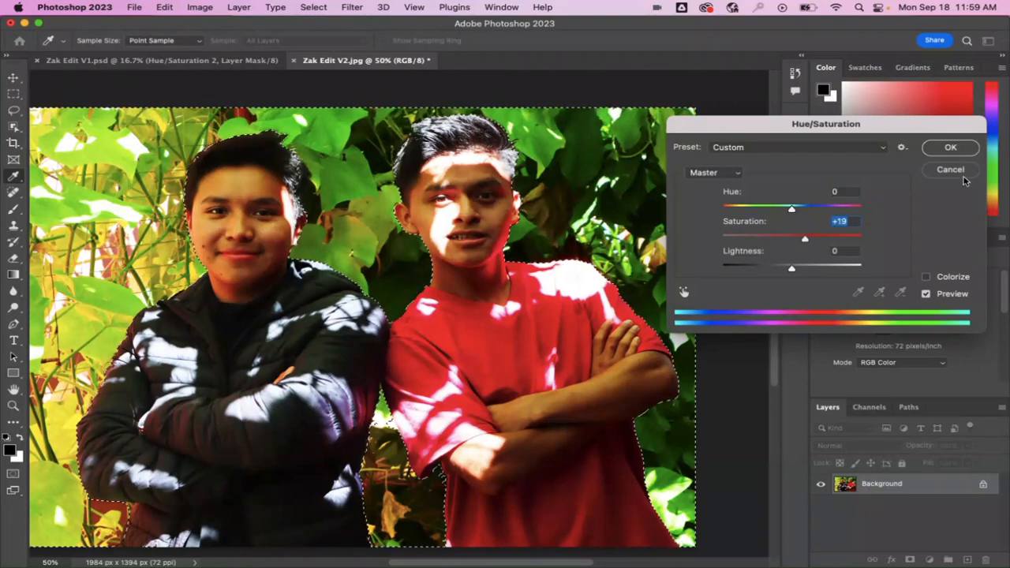
pyautogui.click(950, 147)
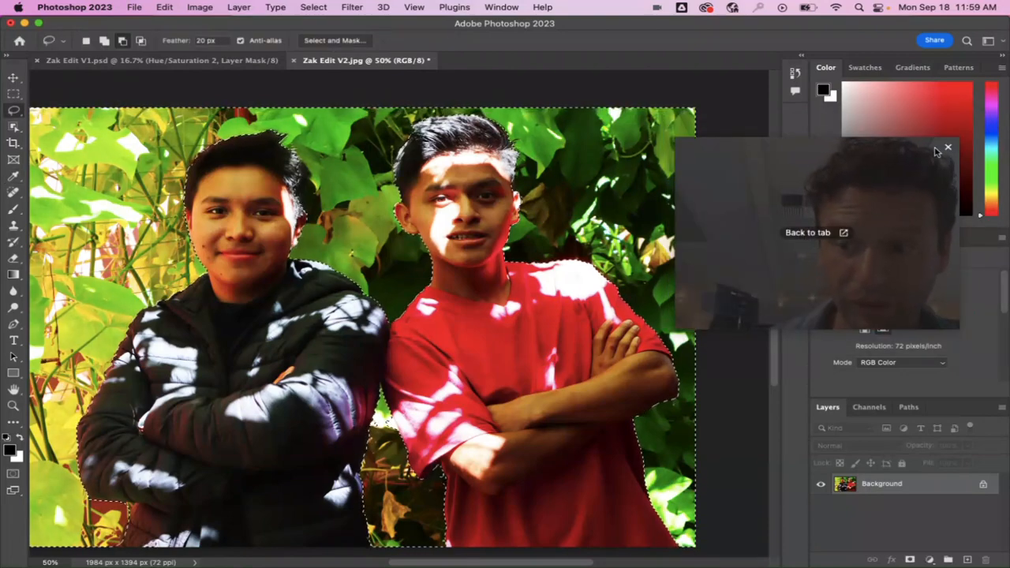
# Step: Deselect the background and bring the whole edited portrait into view
pyautogui.click(313, 8)
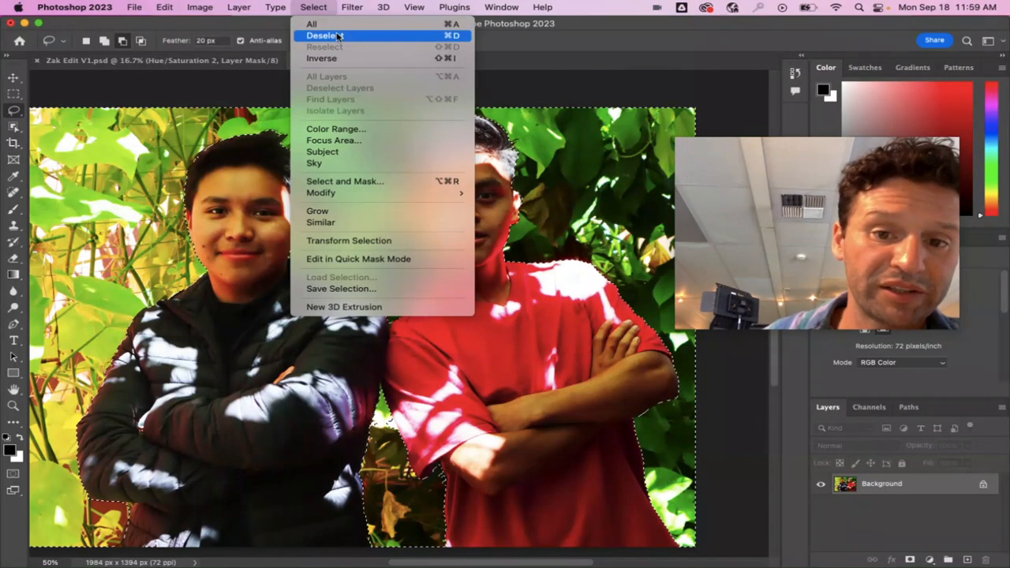
pyautogui.click(337, 35)
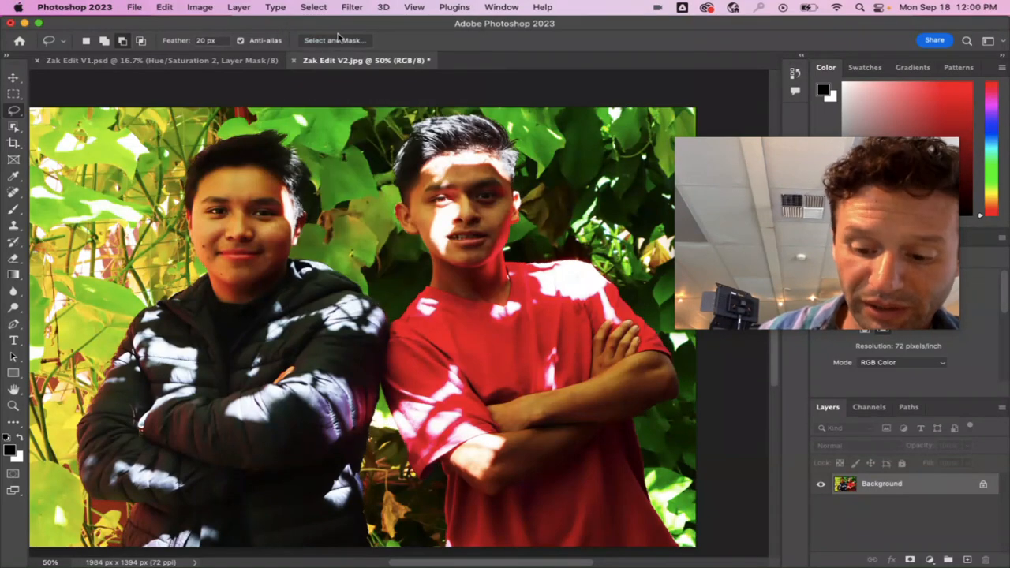
pyautogui.press('super+minus')
pyautogui.hscroll(-2, 362, 316)
pyautogui.hscroll(3, 363, 315)
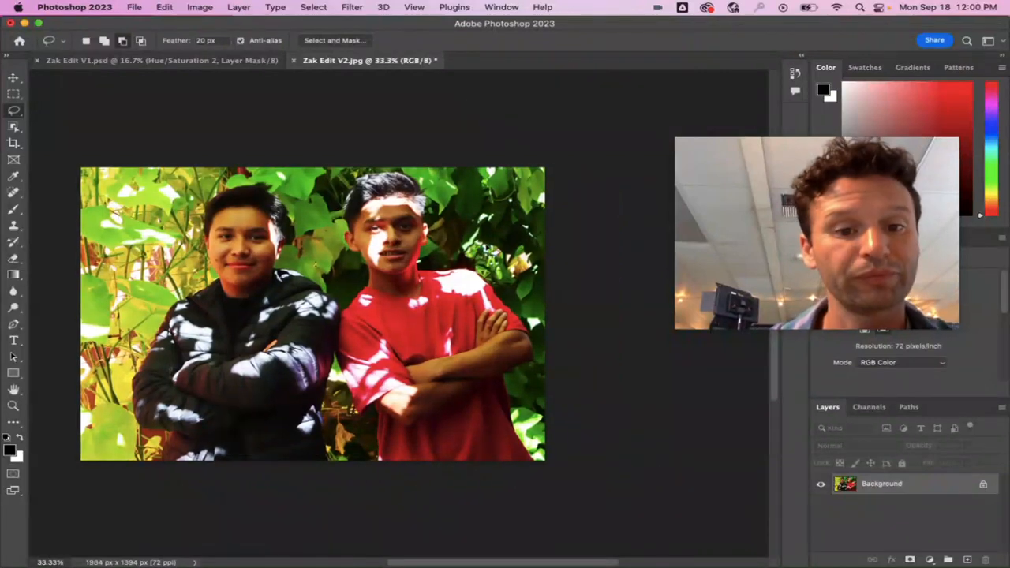
pyautogui.hscroll(-3, 324, 318)
pyautogui.scroll(1, 323, 319)
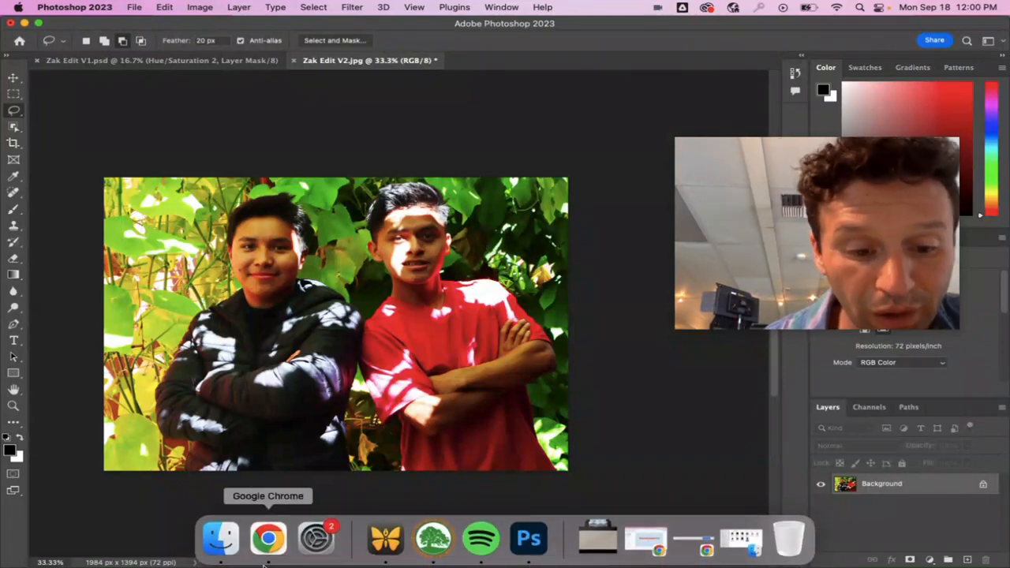
# Step: Switch to Finder, open the original Copy of IMG_0469.JPG in Preview, and place it beside the edited portrait for comparison
pyautogui.click(218, 537)
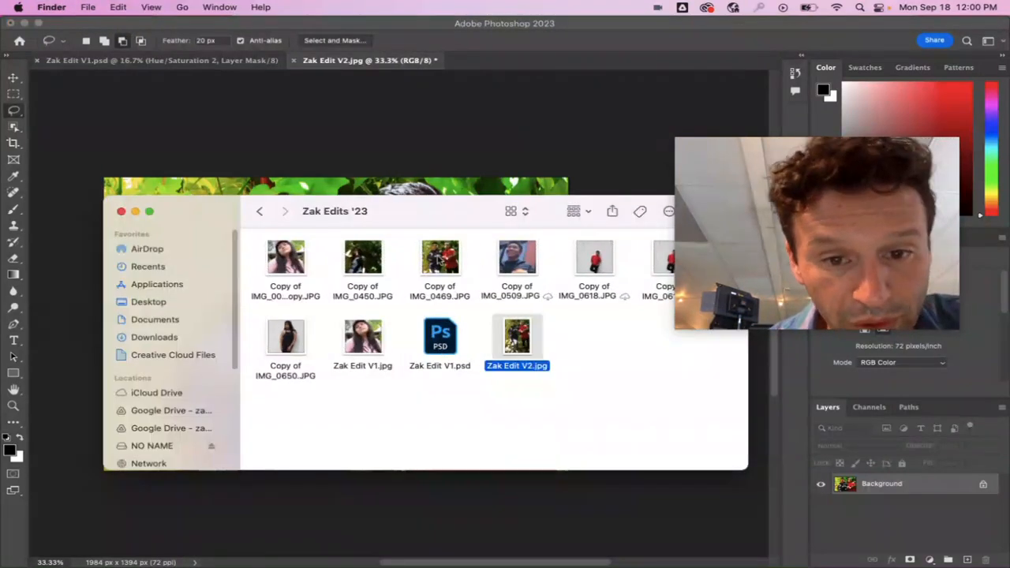
pyautogui.click(439, 261)
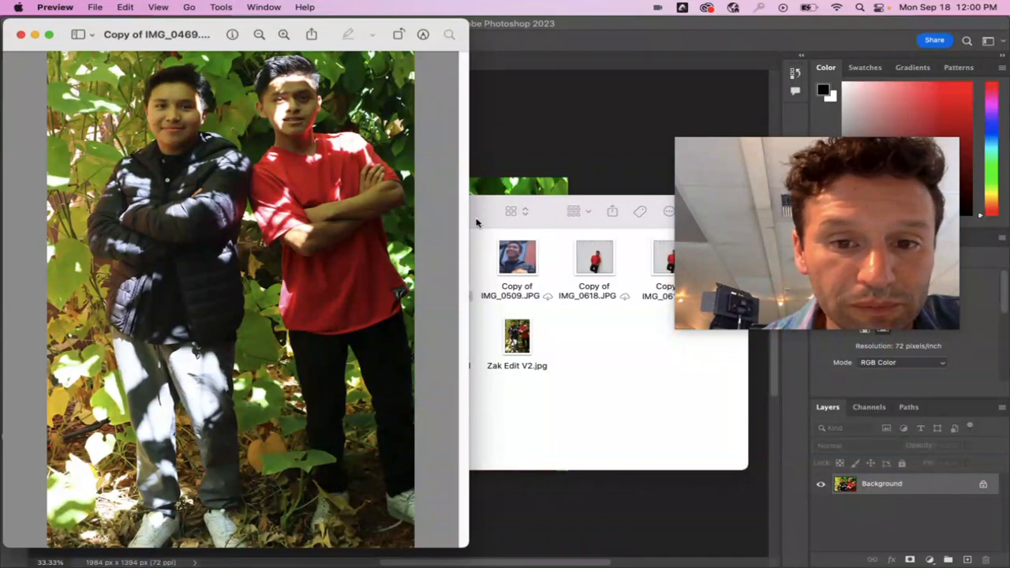
pyautogui.click(161, 205)
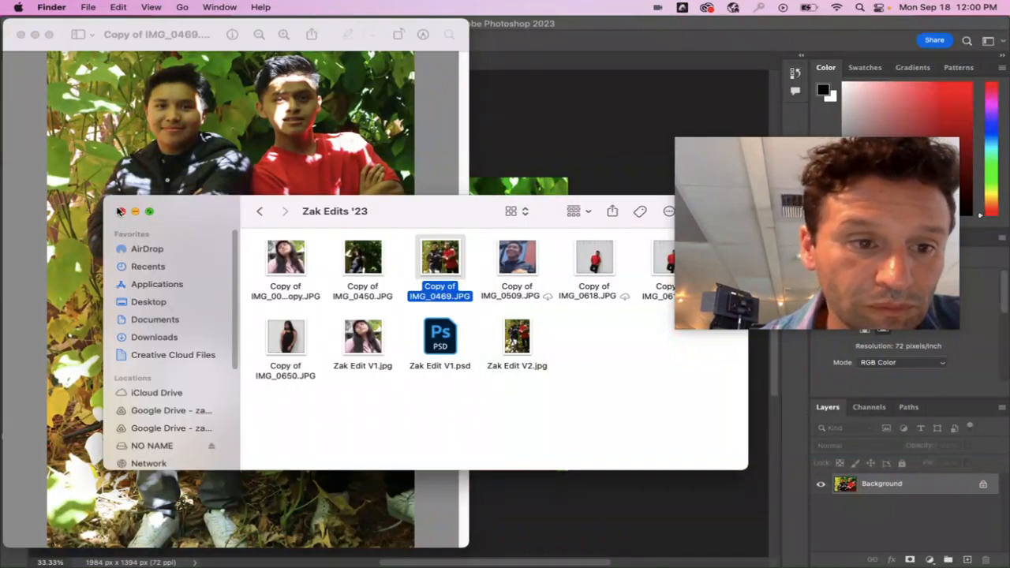
pyautogui.click(120, 212)
pyautogui.moveTo(197, 34); pyautogui.dragTo(773, 43)
pyautogui.moveTo(729, 166); pyautogui.dragTo(329, 513)
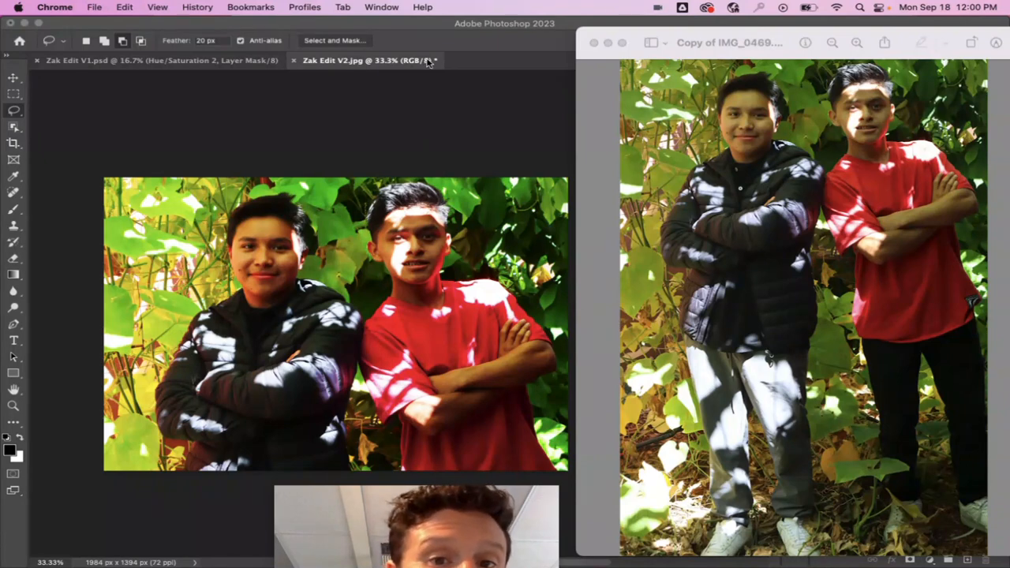
# Step: Return to Photoshop and save the edited portrait Zak Edit V2.jpg
pyautogui.click(432, 124)
pyautogui.press('super+s')
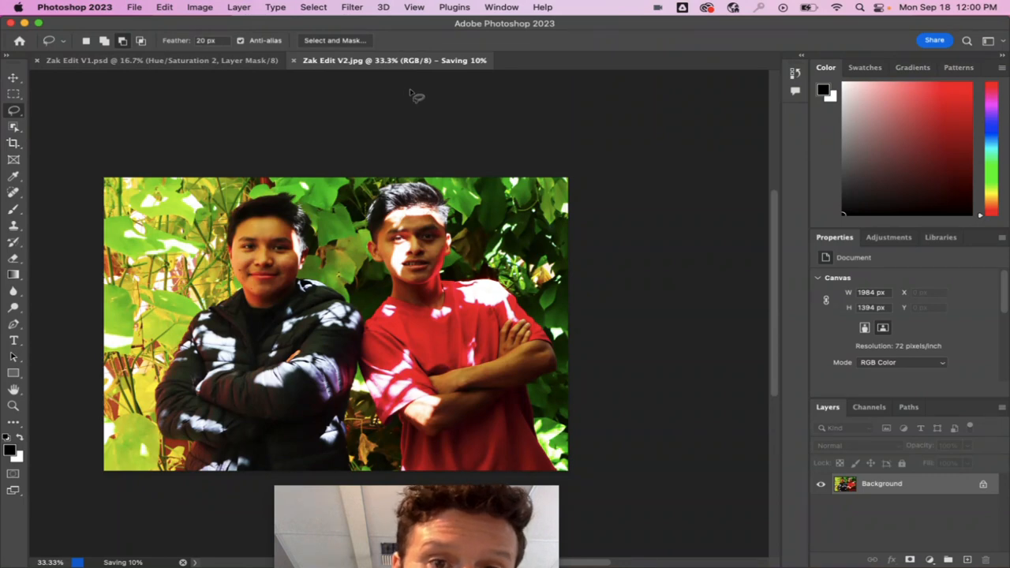
pyautogui.moveTo(390, 564); pyautogui.dragTo(717, 277)
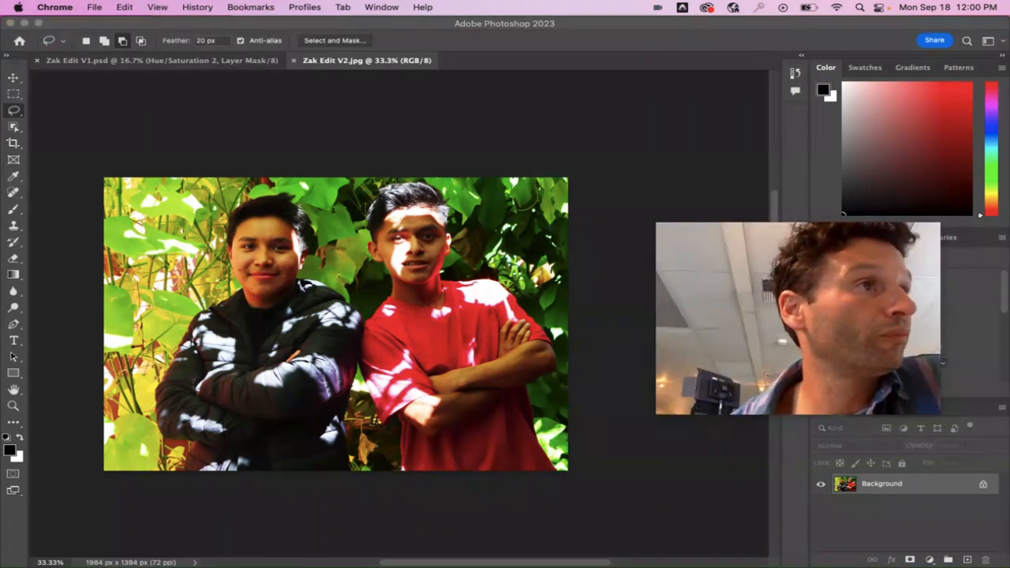